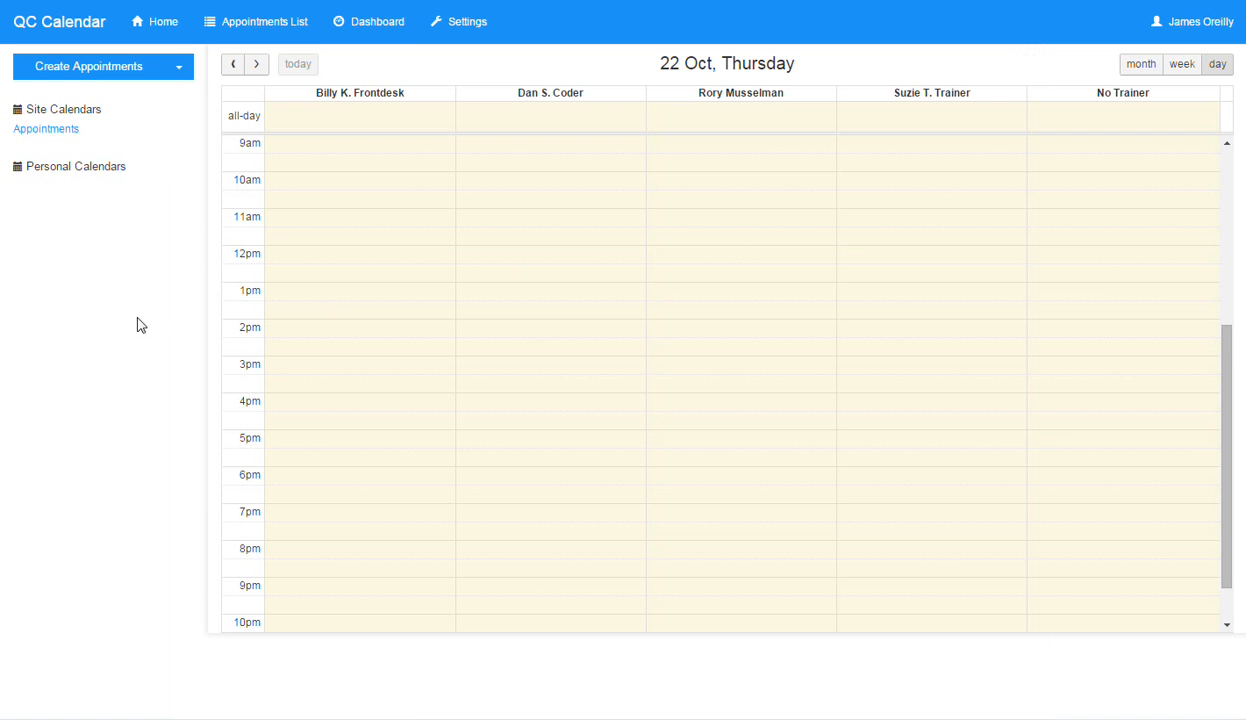
# Open Custom Reports from the dashboard and choose Memberships as the data table.
pyautogui.click(370, 28)
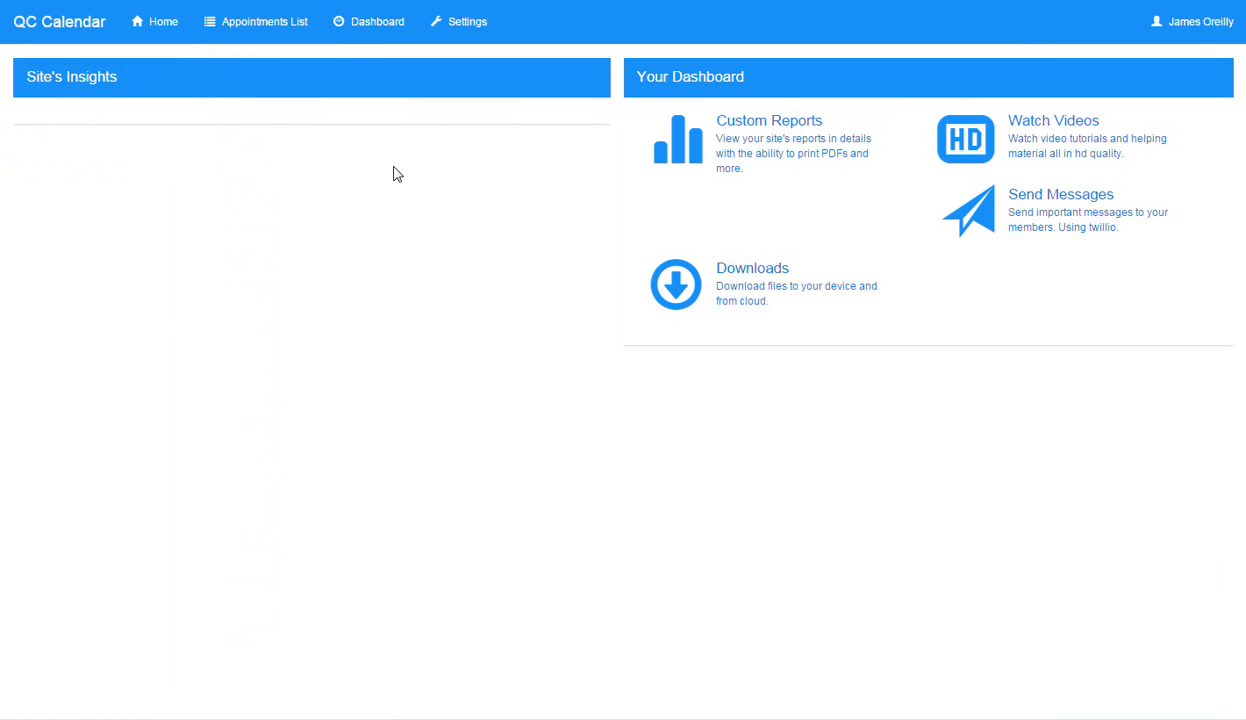
pyautogui.click(776, 146)
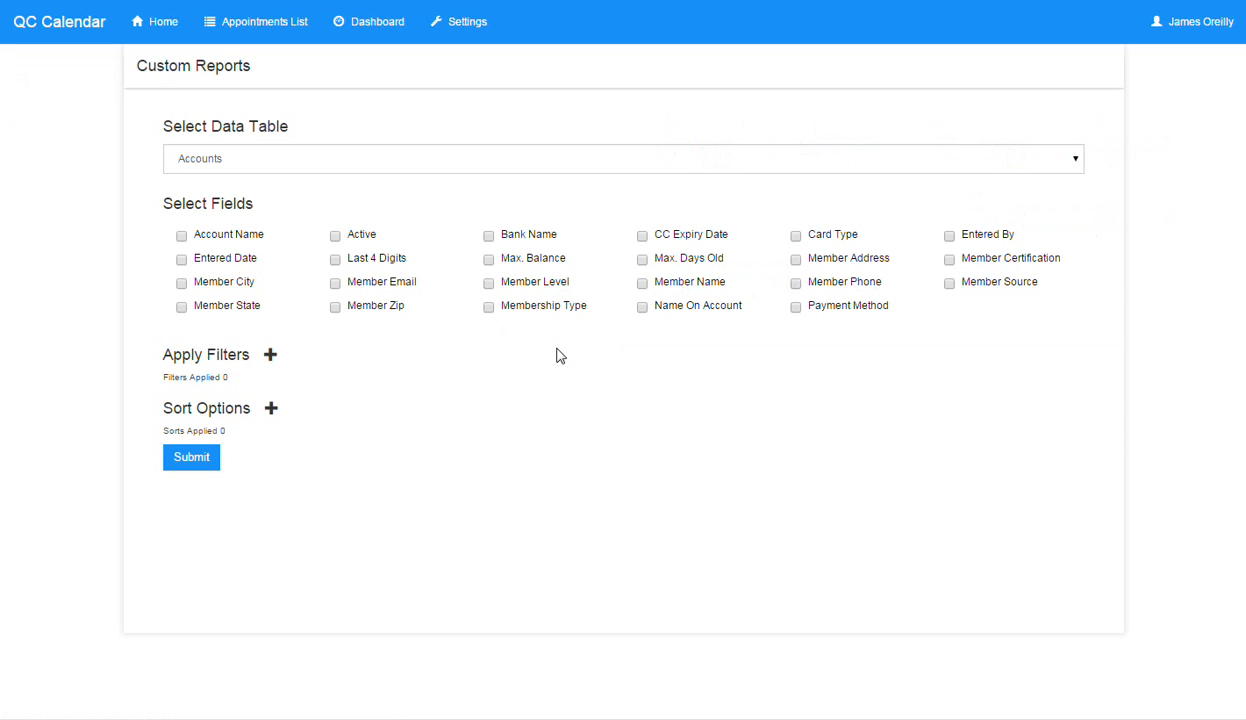
pyautogui.click(259, 165)
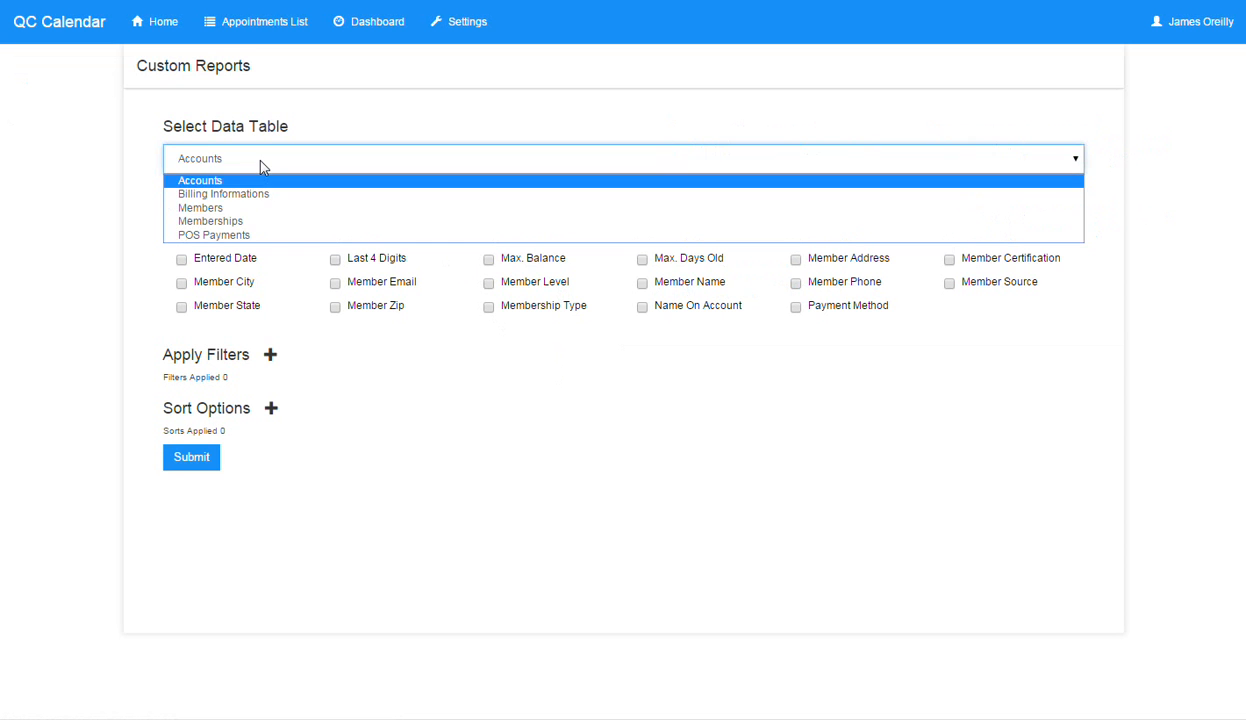
pyautogui.click(260, 222)
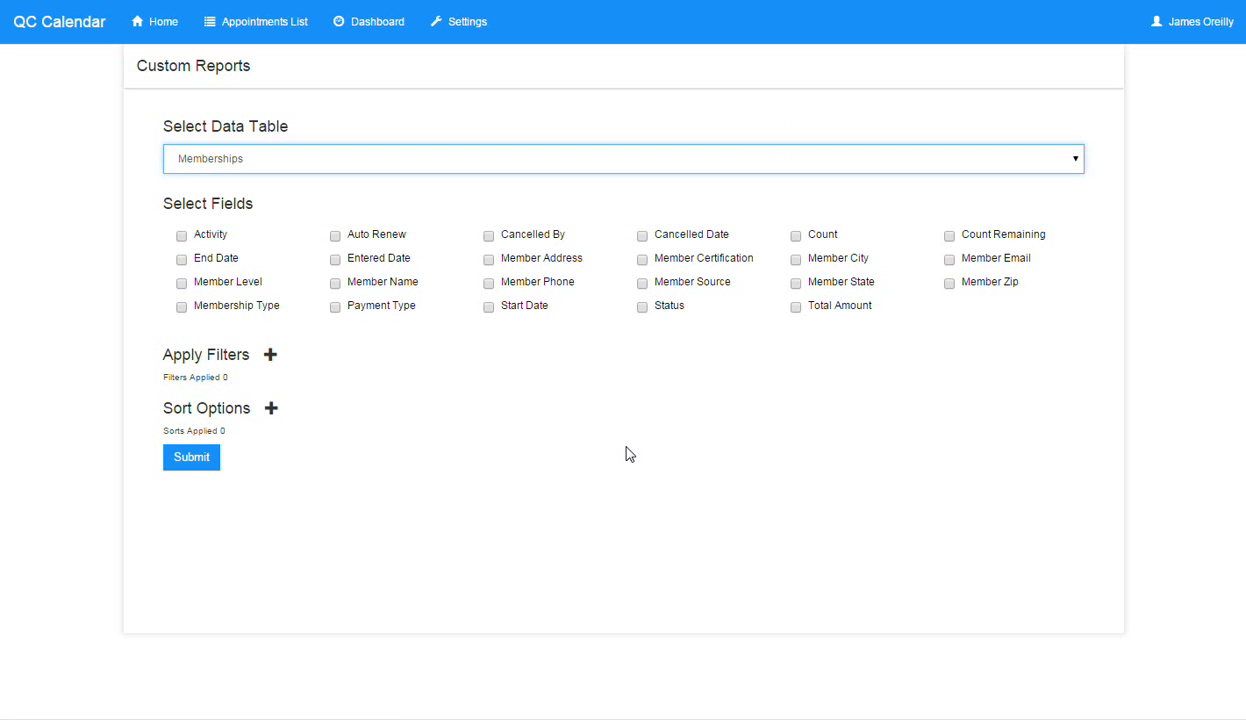
# Generate a report showing Activity, End Date, Member Name, Membership Type, Payment Type, Start Date, Status and Total Amount, and return to the filter screen.
pyautogui.click(181, 235)
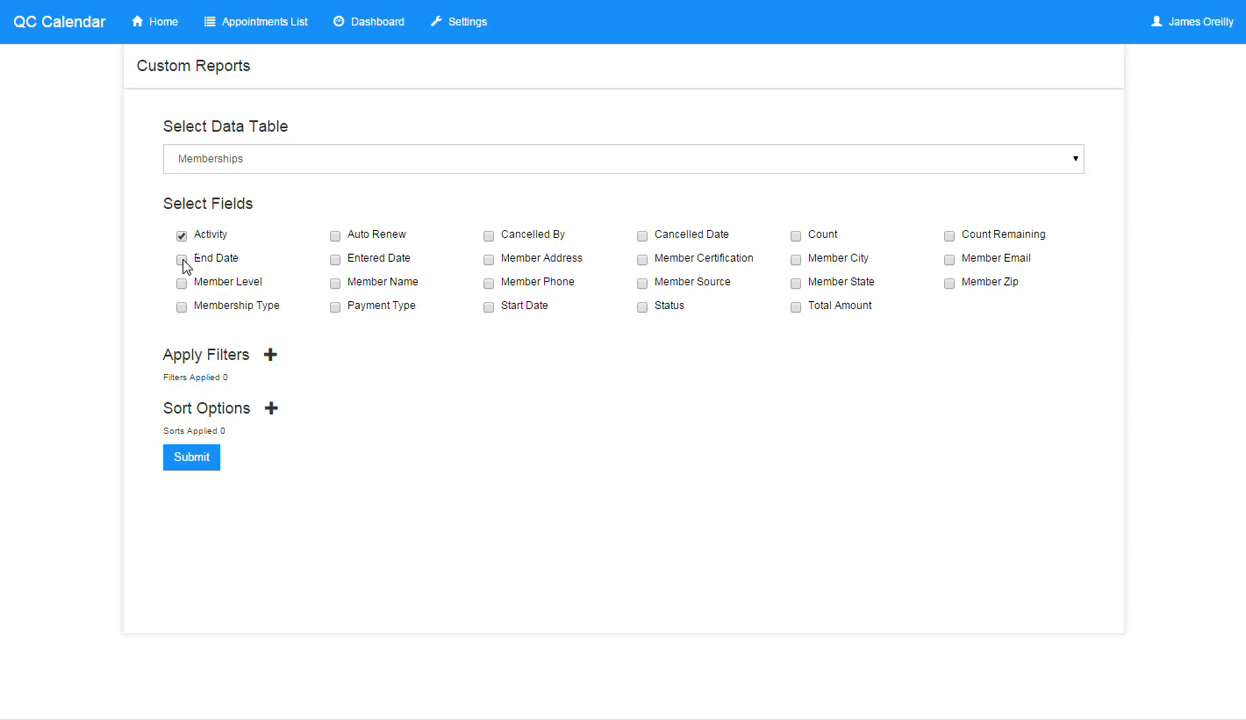
pyautogui.click(181, 283)
pyautogui.click(181, 284)
pyautogui.click(181, 307)
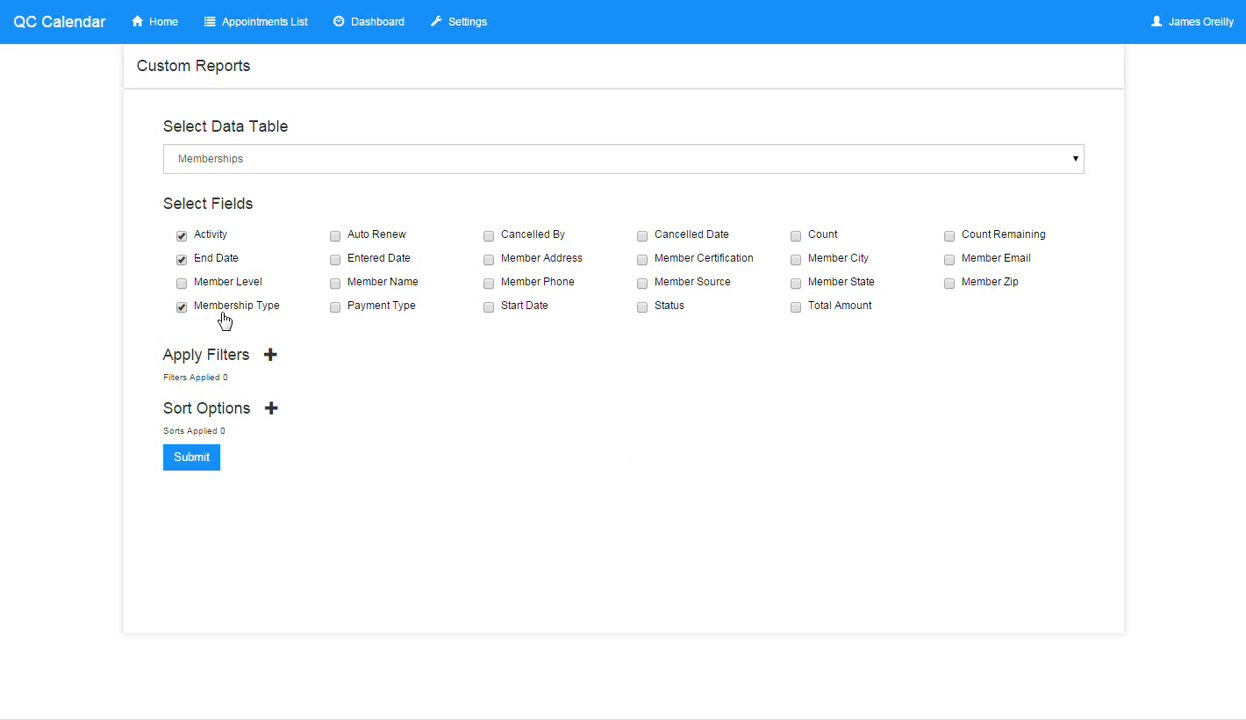
pyautogui.click(331, 311)
pyautogui.click(335, 284)
pyautogui.click(488, 309)
pyautogui.click(643, 310)
pyautogui.click(795, 308)
pyautogui.click(192, 462)
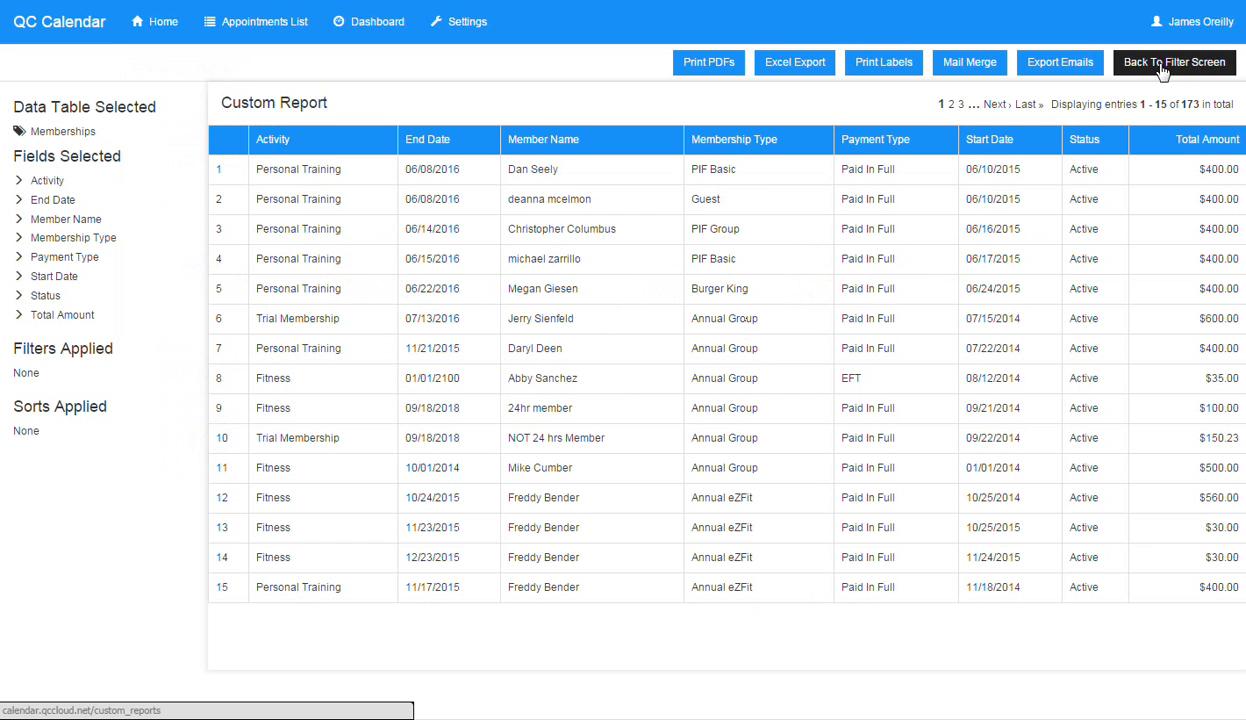
pyautogui.click(1128, 62)
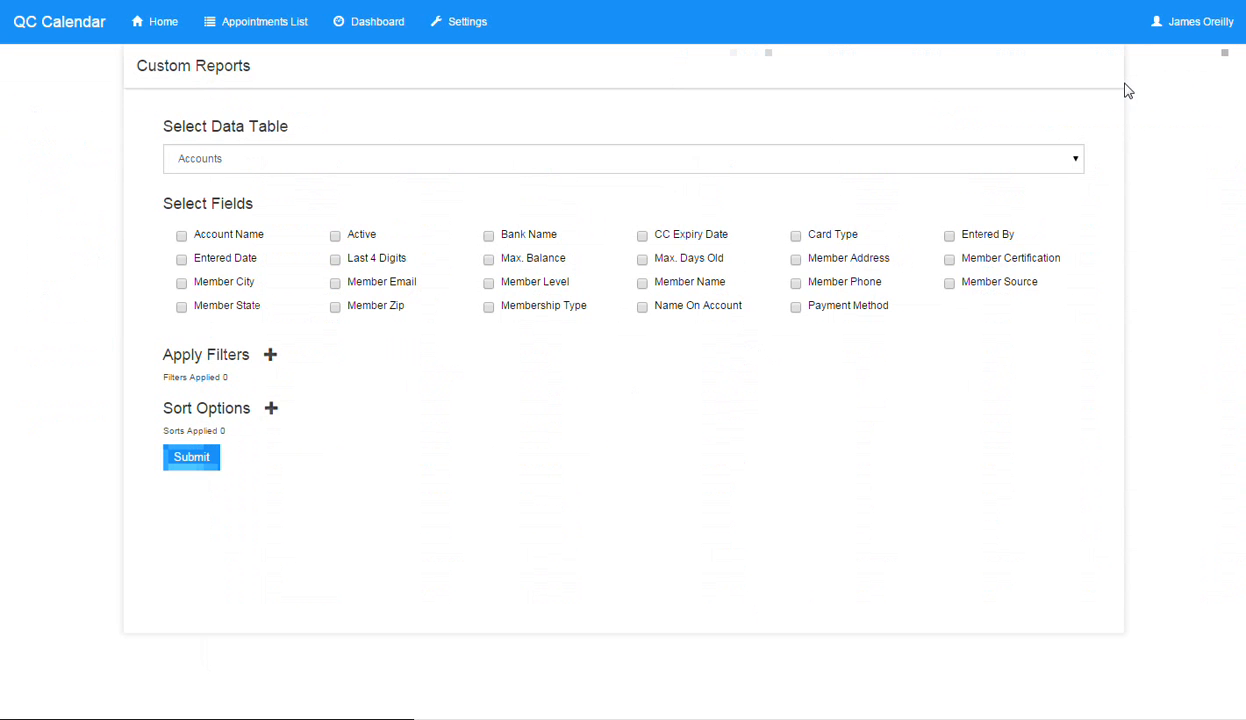
pyautogui.click(181, 236)
pyautogui.click(181, 259)
pyautogui.click(181, 284)
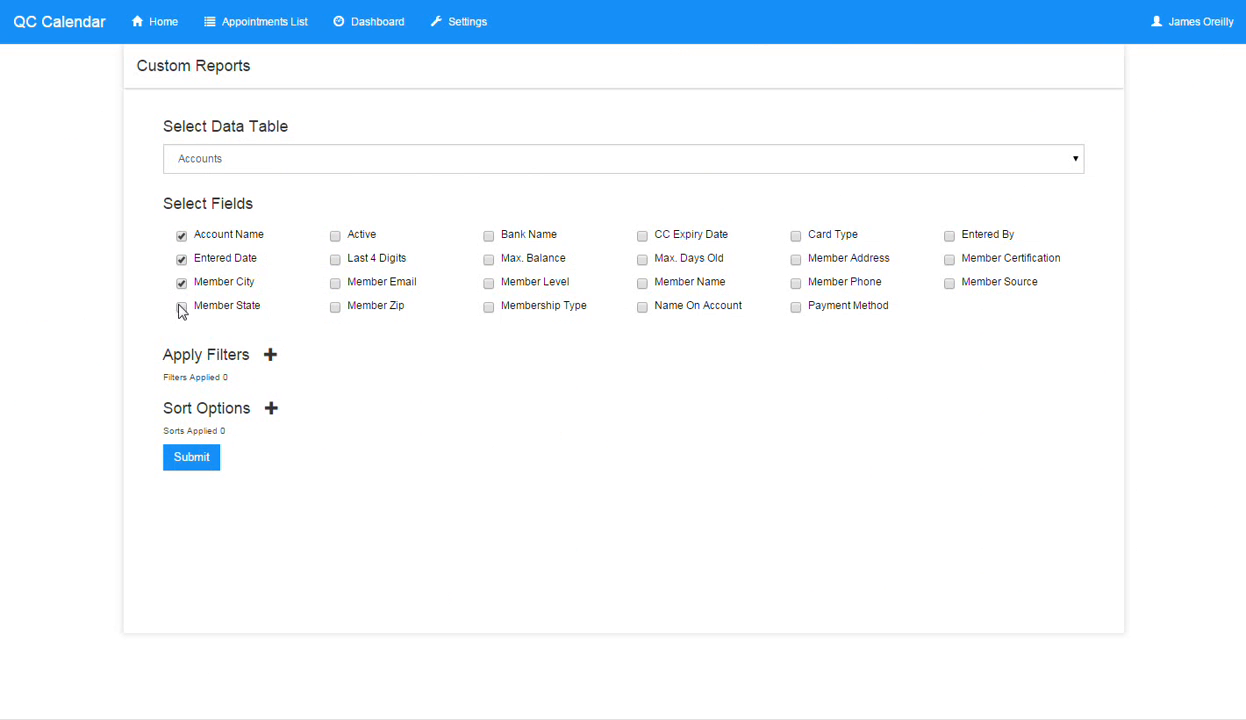
pyautogui.click(181, 307)
pyautogui.click(336, 308)
# Choose the Memberships table with fields Activity, End Date, Membership Type, Payment Type, Member Name, Start Date, Status and Total Amount.
pyautogui.click(264, 160)
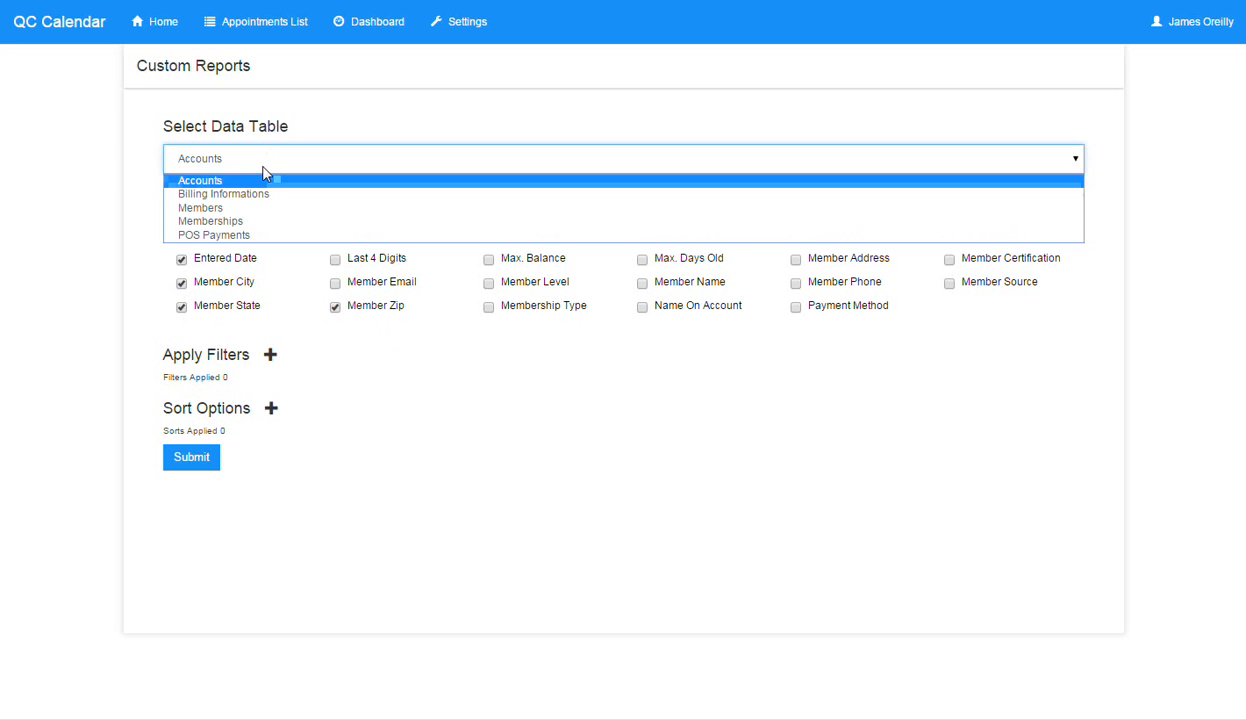
pyautogui.click(264, 222)
pyautogui.click(181, 236)
pyautogui.click(181, 259)
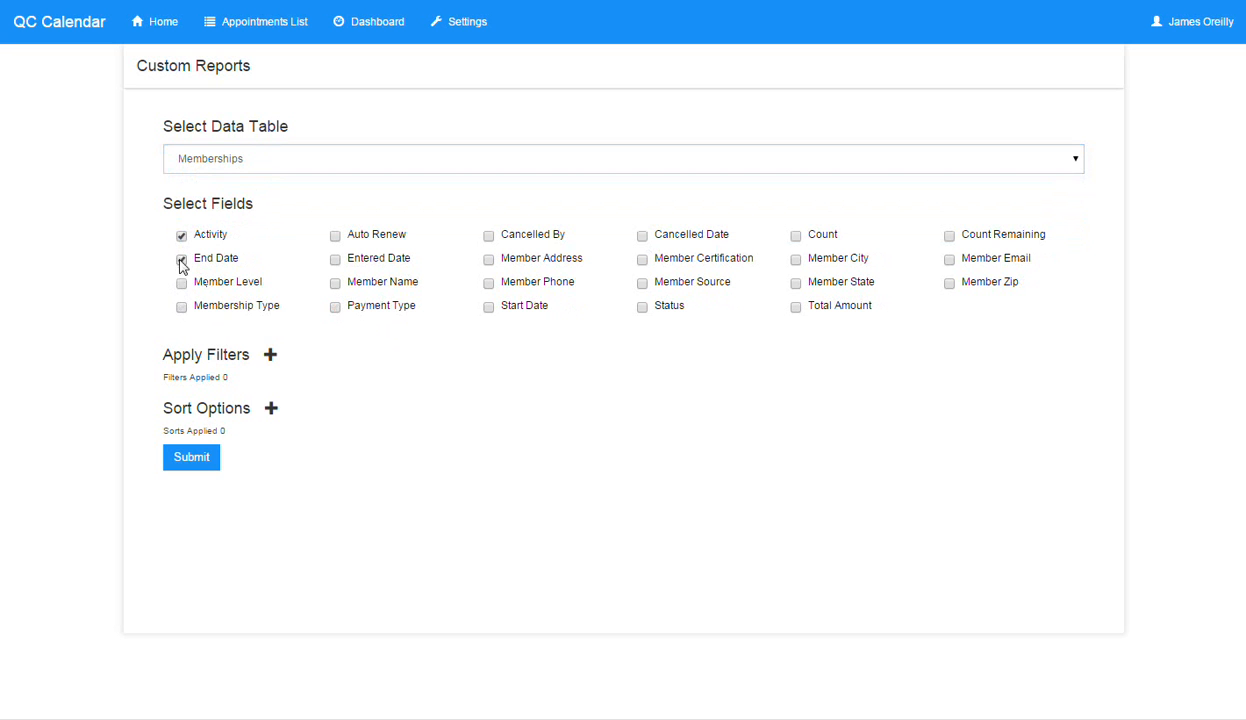
pyautogui.click(180, 285)
pyautogui.click(181, 306)
pyautogui.click(181, 283)
pyautogui.click(335, 306)
pyautogui.click(335, 283)
pyautogui.click(488, 307)
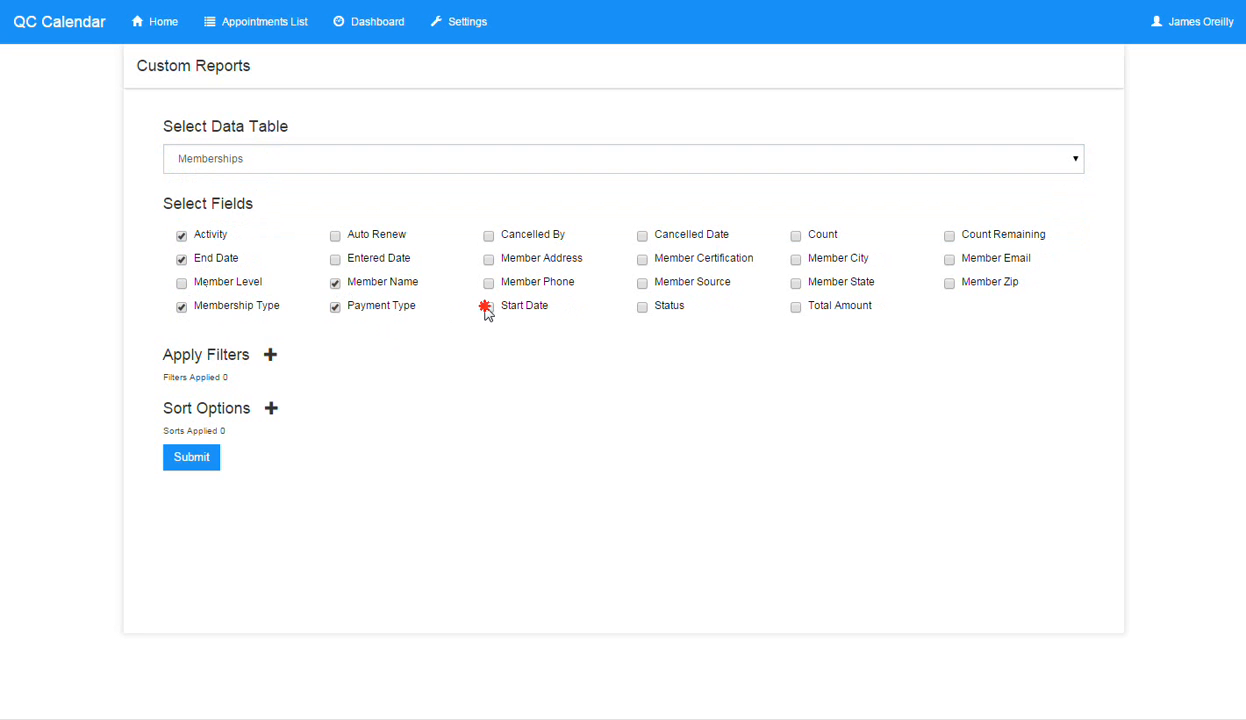
pyautogui.click(643, 307)
pyautogui.click(796, 308)
# Add a filter for Start Date Greater Than 1/1/2015 and generate the report.
pyautogui.click(270, 355)
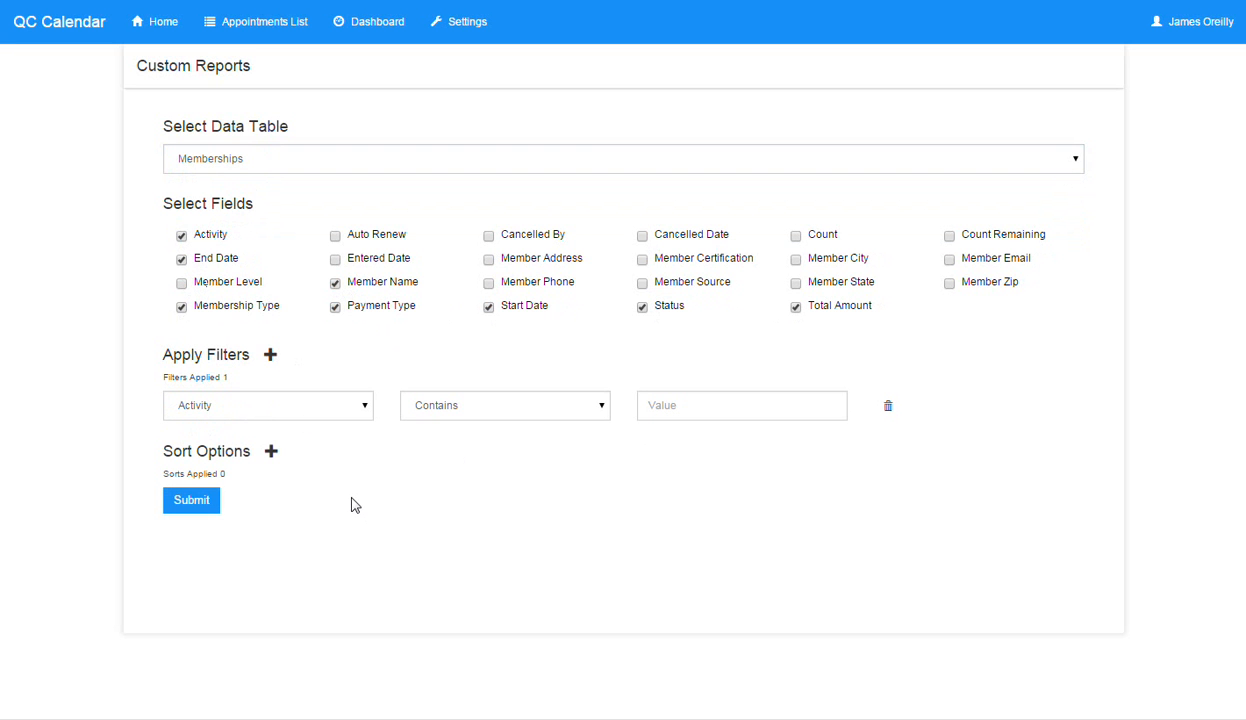
pyautogui.click(360, 408)
pyautogui.moveTo(366, 475); pyautogui.dragTo(367, 515)
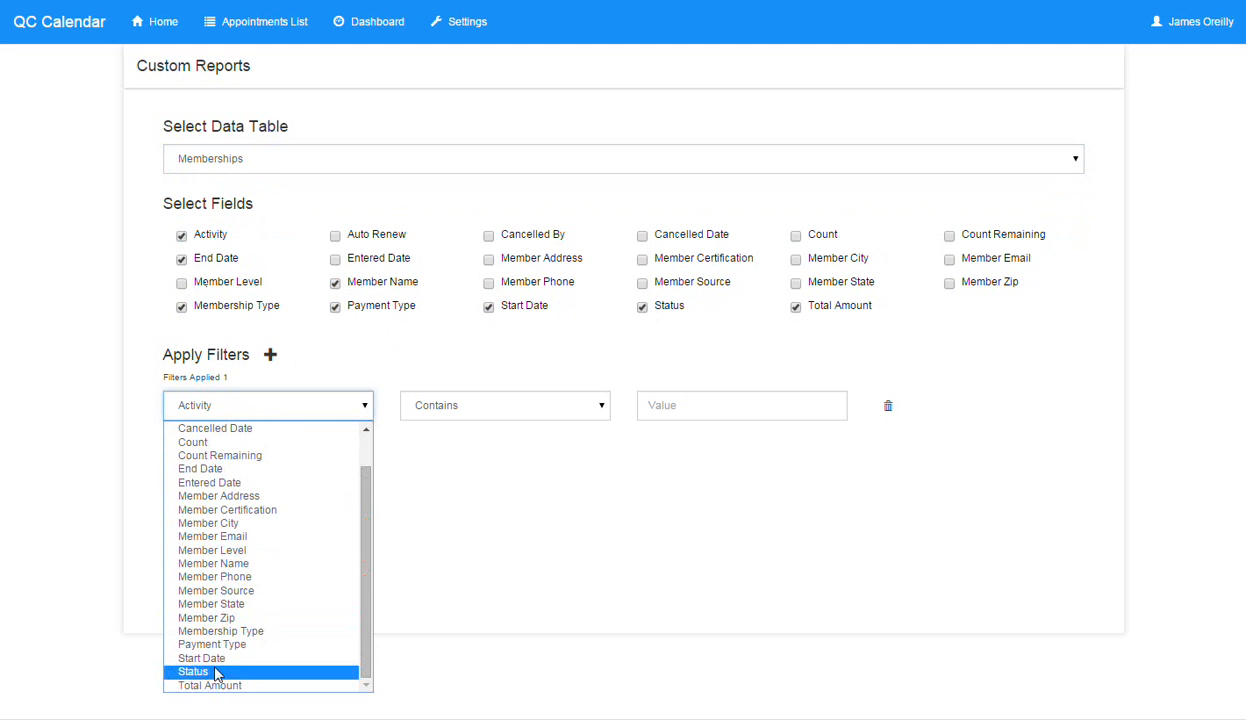
pyautogui.click(212, 657)
pyautogui.click(442, 405)
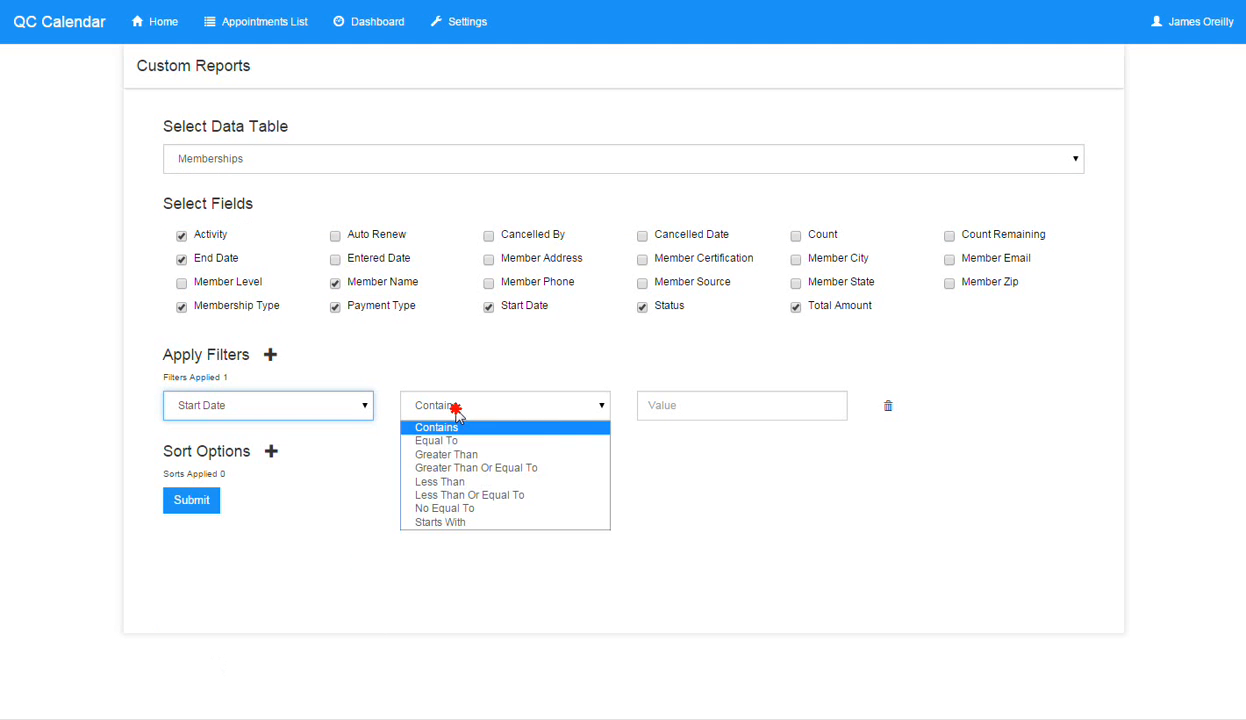
pyautogui.click(505, 455)
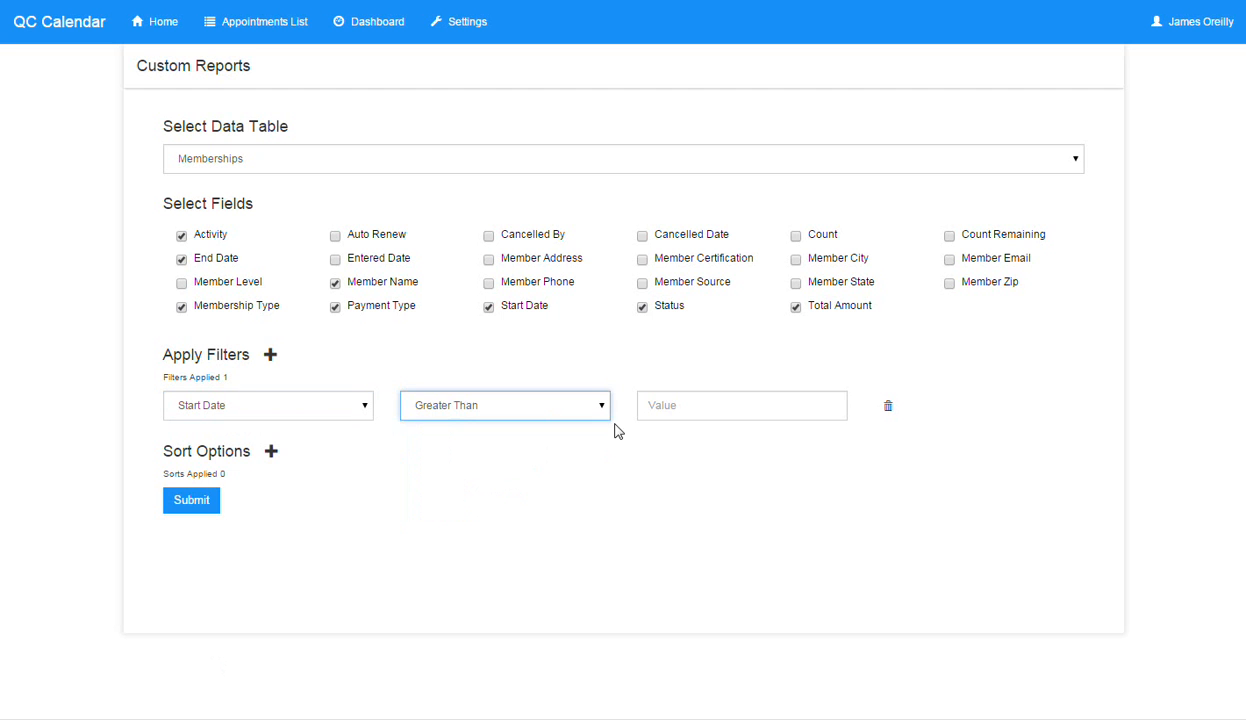
pyautogui.click(668, 407)
pyautogui.write('1/')
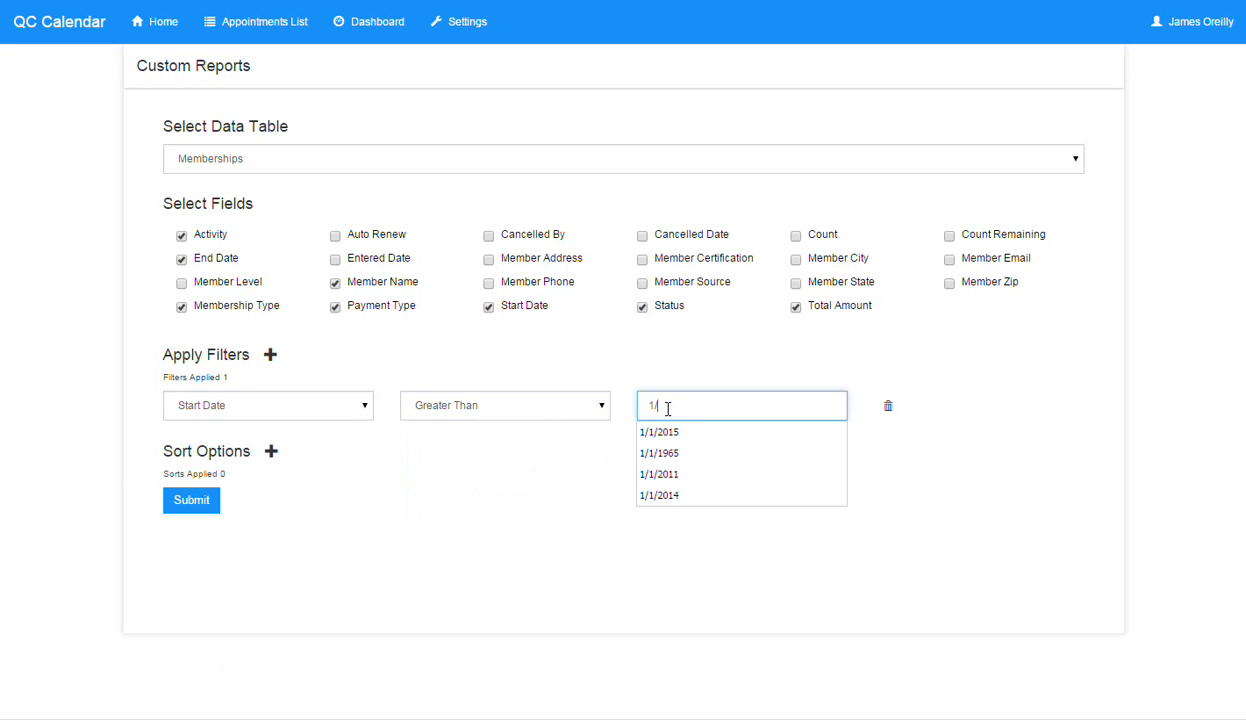
pyautogui.write('1/2015')
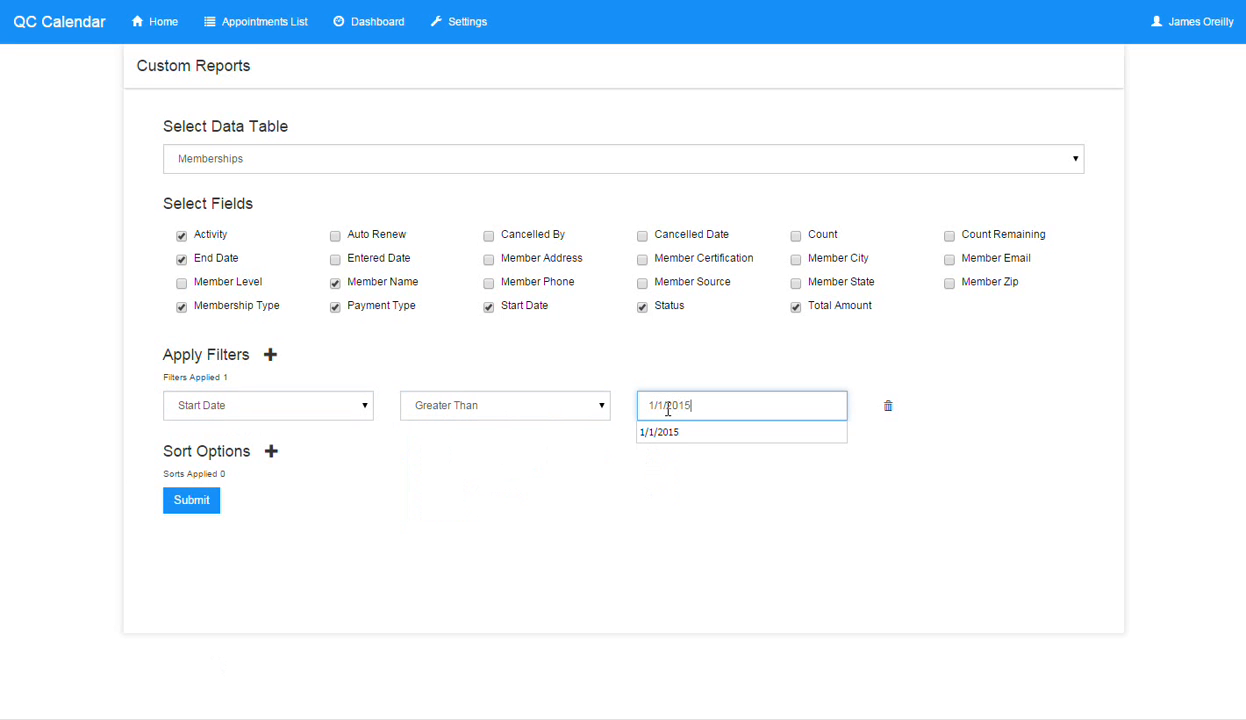
pyautogui.click(659, 510)
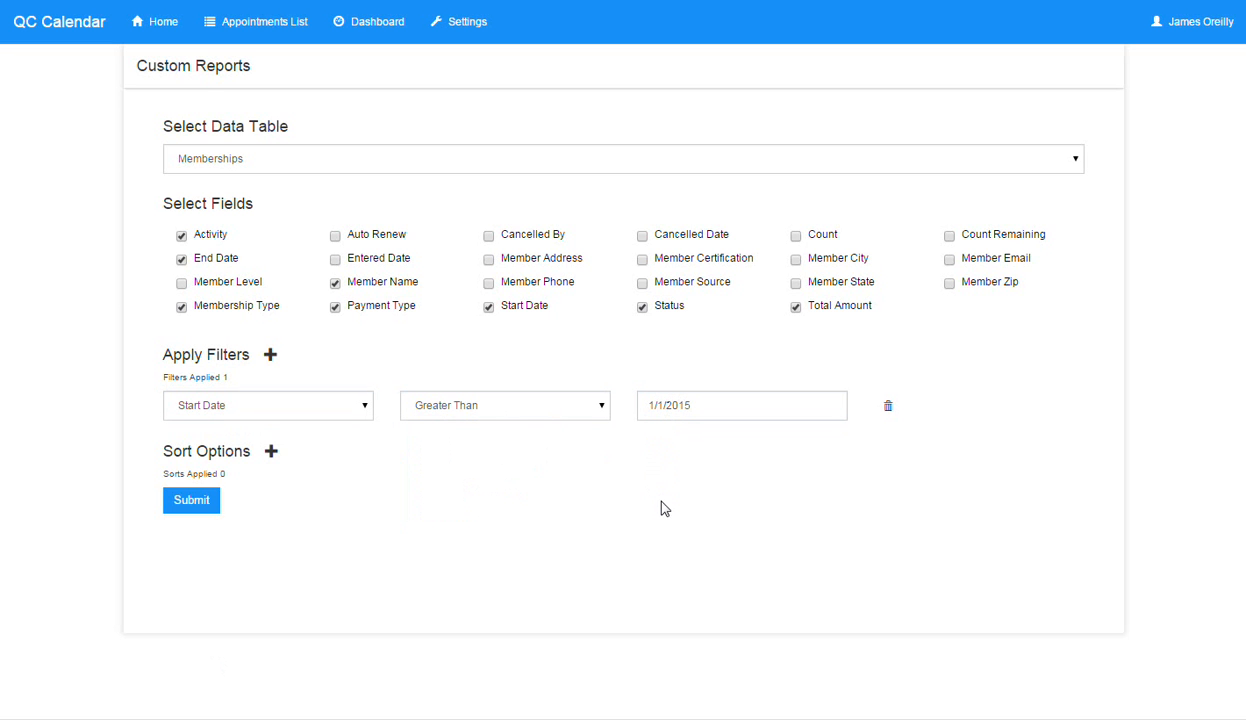
pyautogui.click(197, 501)
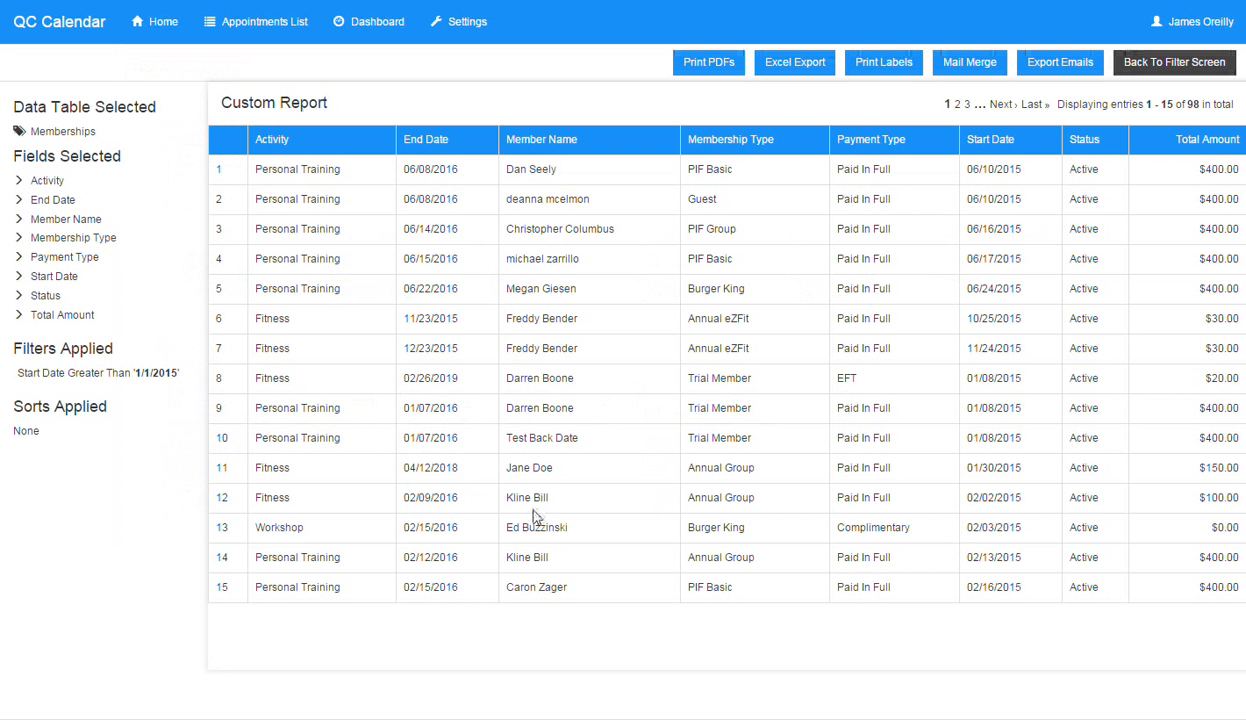
pyautogui.moveTo(990, 170); pyautogui.dragTo(993, 288)
pyautogui.click(990, 295)
pyautogui.moveTo(965, 340); pyautogui.dragTo(968, 390)
pyautogui.click(968, 392)
# Generate the printable PDF version of the filtered report and look through it.
pyautogui.click(709, 63)
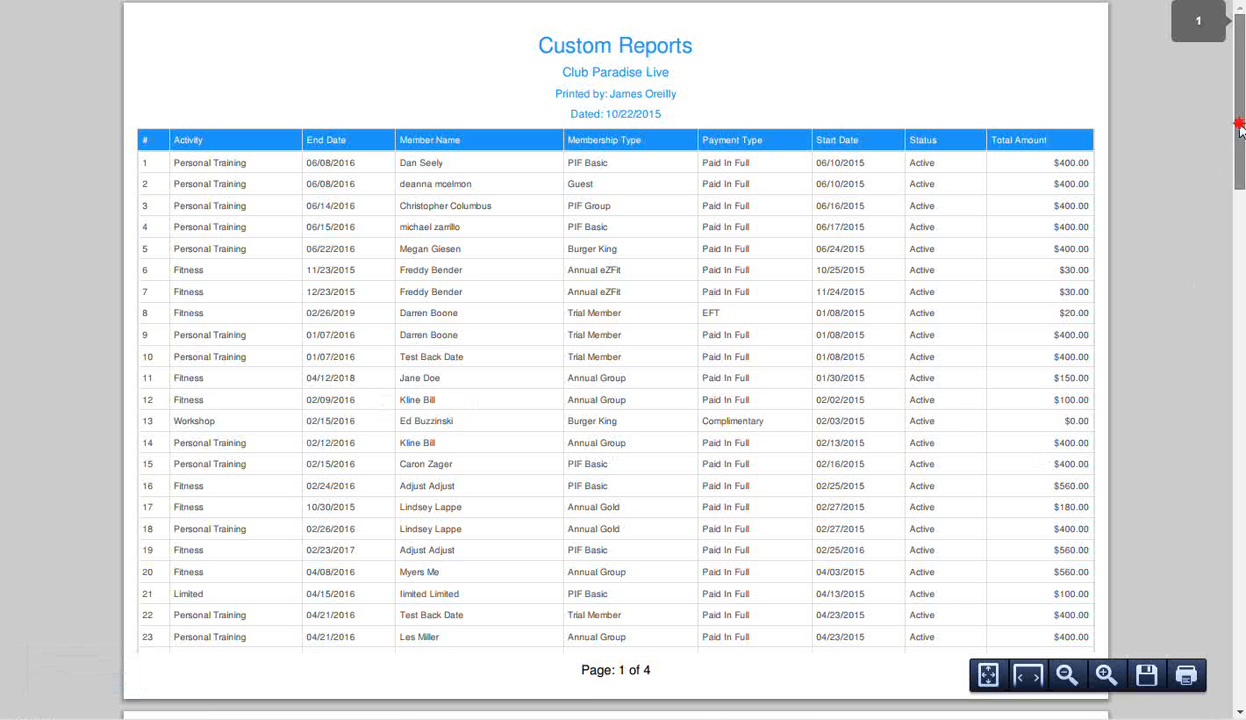
pyautogui.moveTo(1236, 139); pyautogui.dragTo(1240, 105)
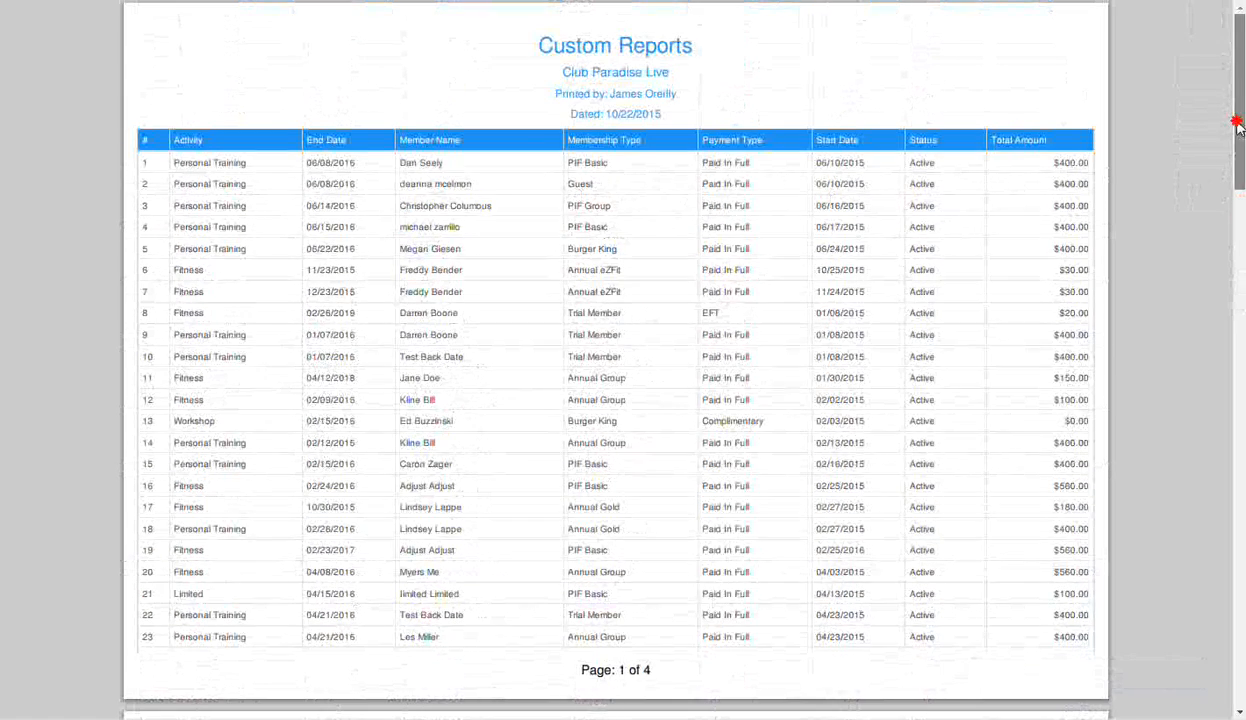
pyautogui.moveTo(1238, 120); pyautogui.dragTo(1226, 28)
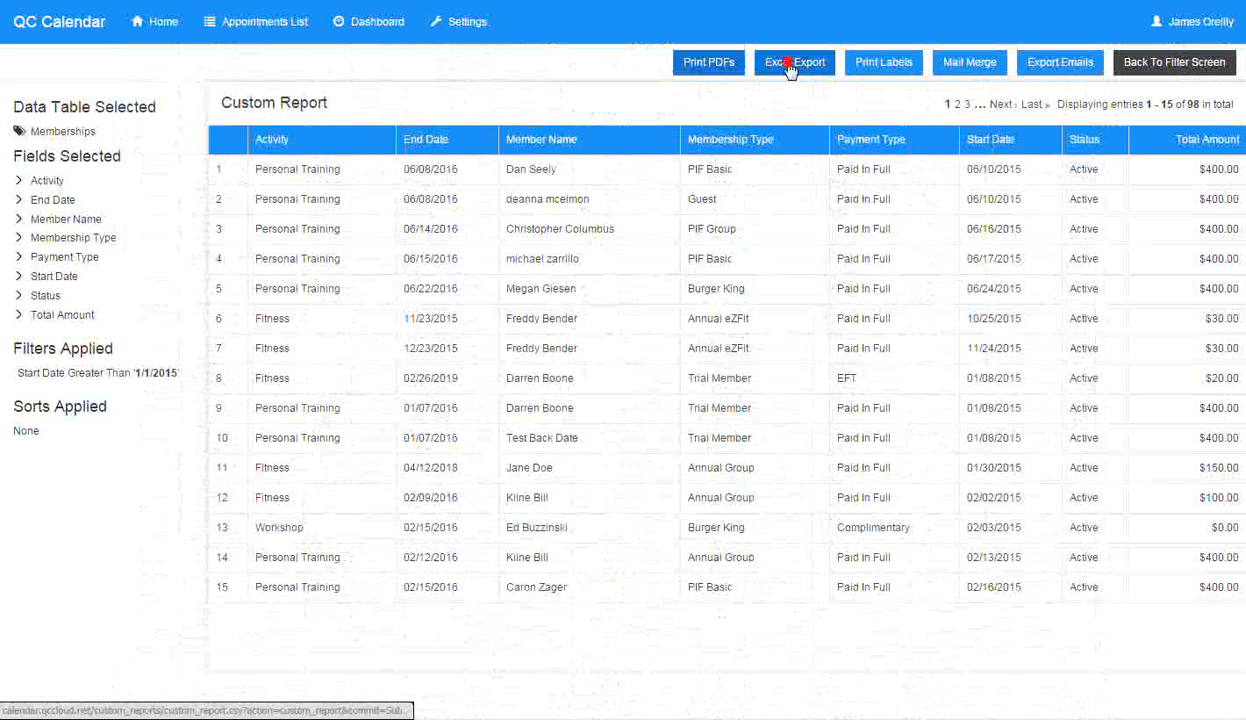
# Export the filtered report to Excel and open the downloaded CSV file.
pyautogui.click(790, 66)
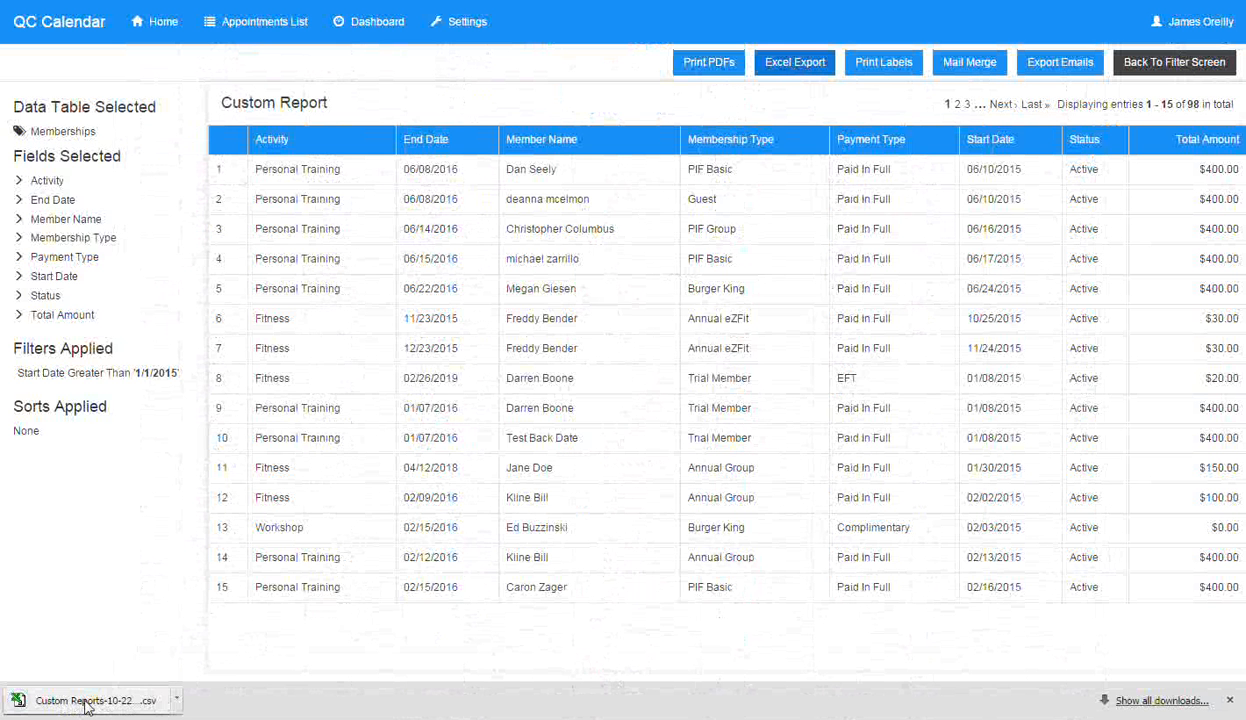
pyautogui.click(87, 703)
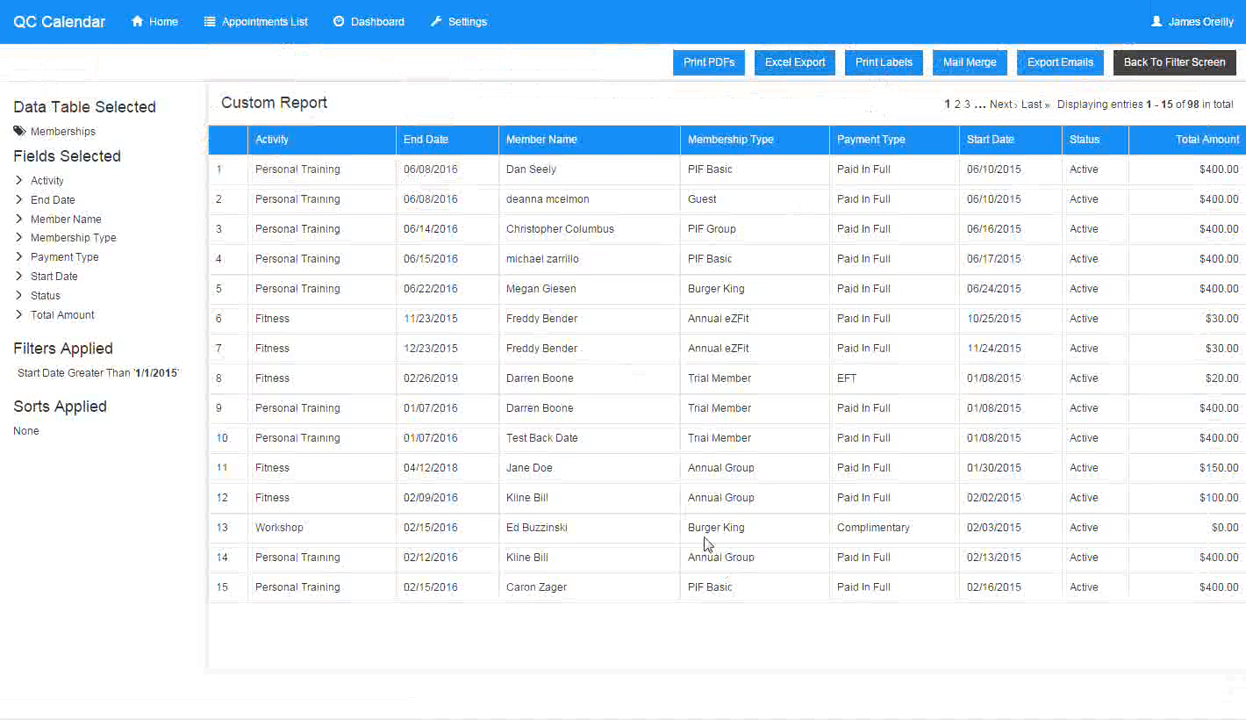
# Generate mailing labels for the members in the report and look through the label pages.
pyautogui.click(882, 62)
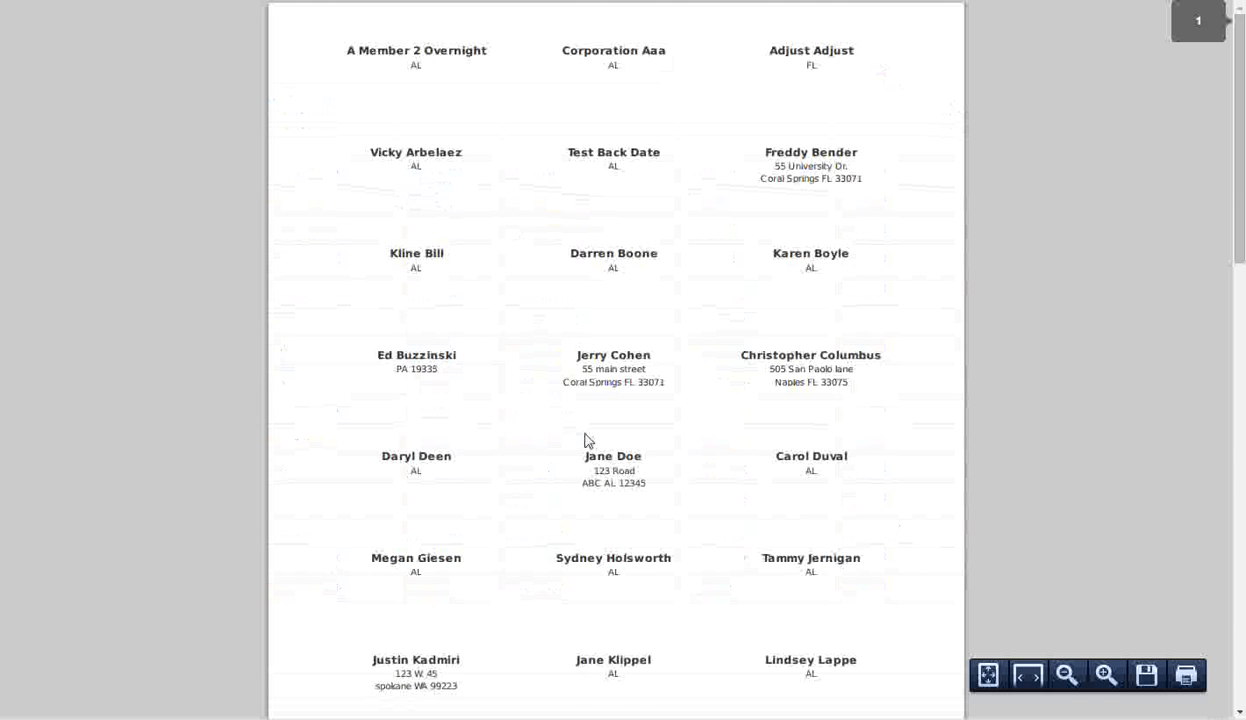
pyautogui.scroll(-10, 587, 441)
pyautogui.scroll(4, 587, 441)
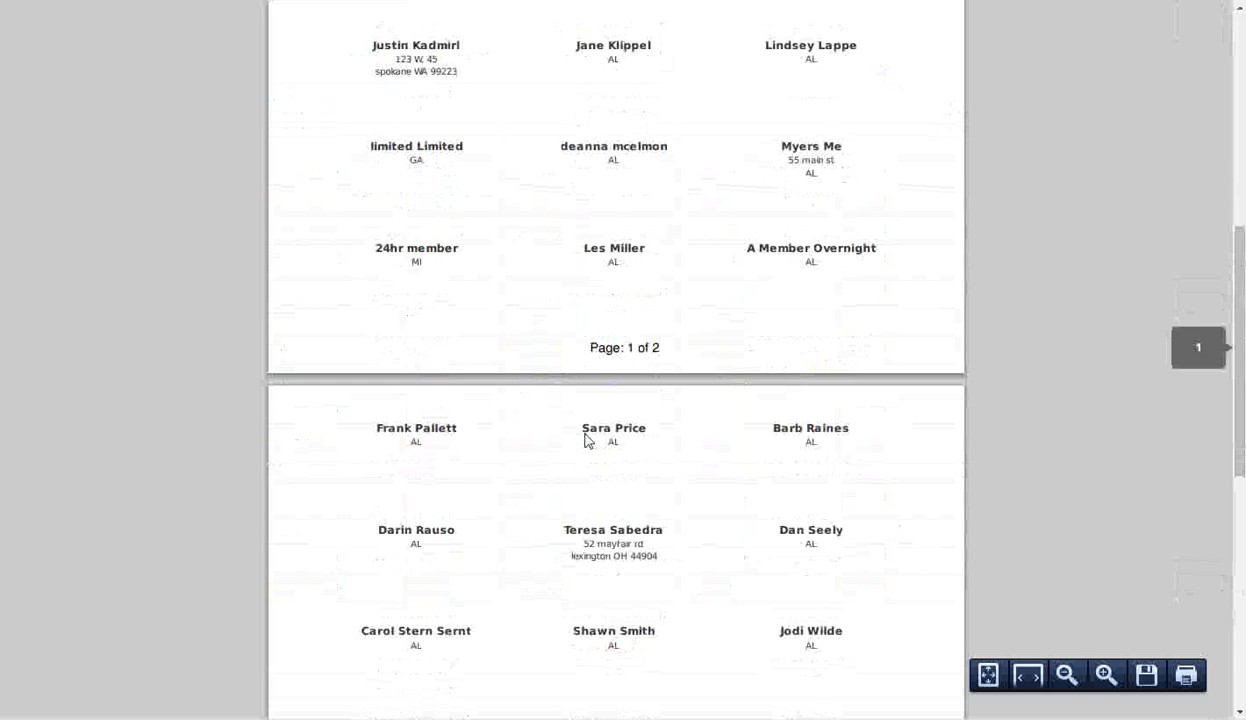
pyautogui.scroll(4, 587, 441)
pyautogui.scroll(2, 587, 441)
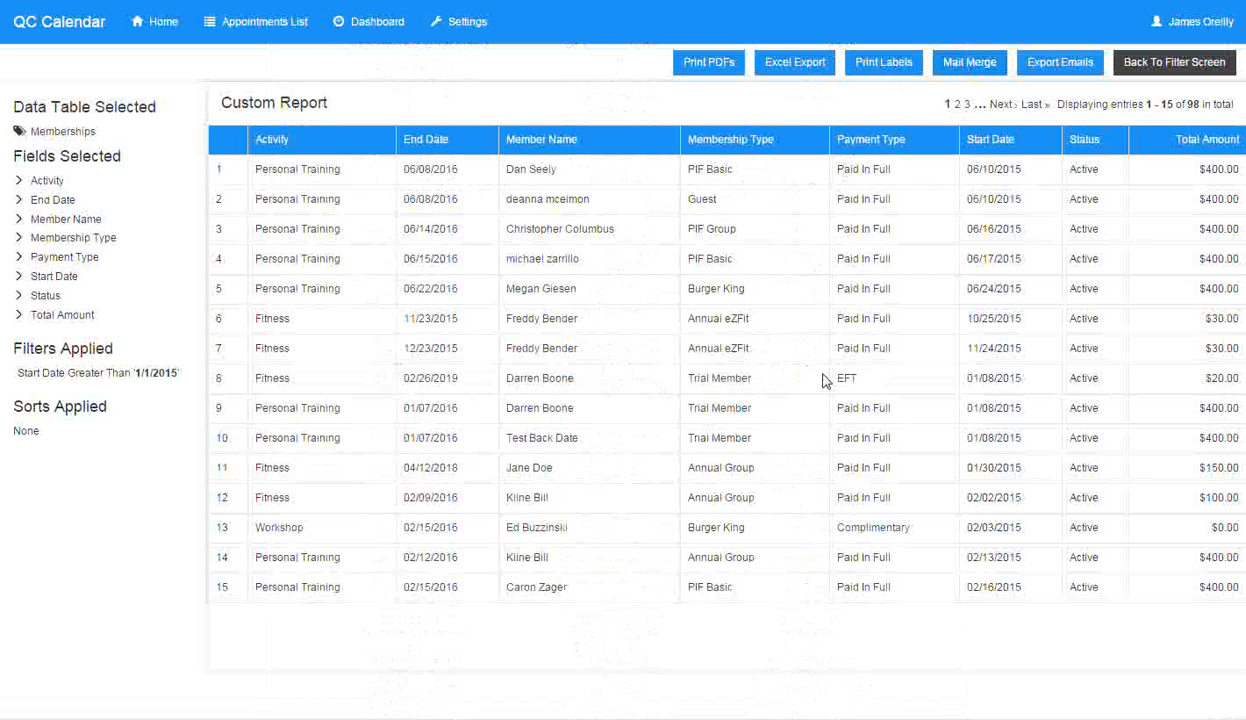
pyautogui.moveTo(1225, 256); pyautogui.dragTo(1162, 257)
pyautogui.moveTo(578, 257)
pyautogui.mouseDown()
pyautogui.moveTo(489, 256)
pyautogui.moveTo(545, 245)
pyautogui.moveTo(505, 229)
pyautogui.mouseUp()
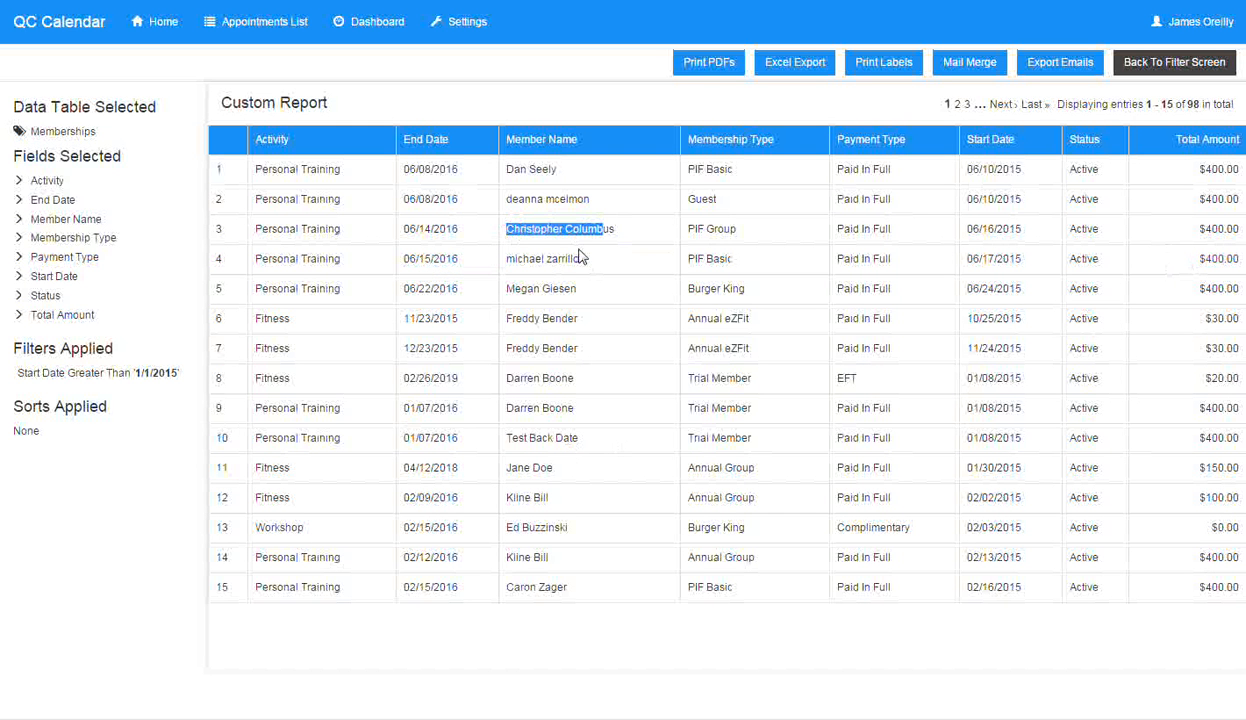
# Export the report's mail merge CSV file and review its member contact columns and rows in Excel.
pyautogui.click(970, 64)
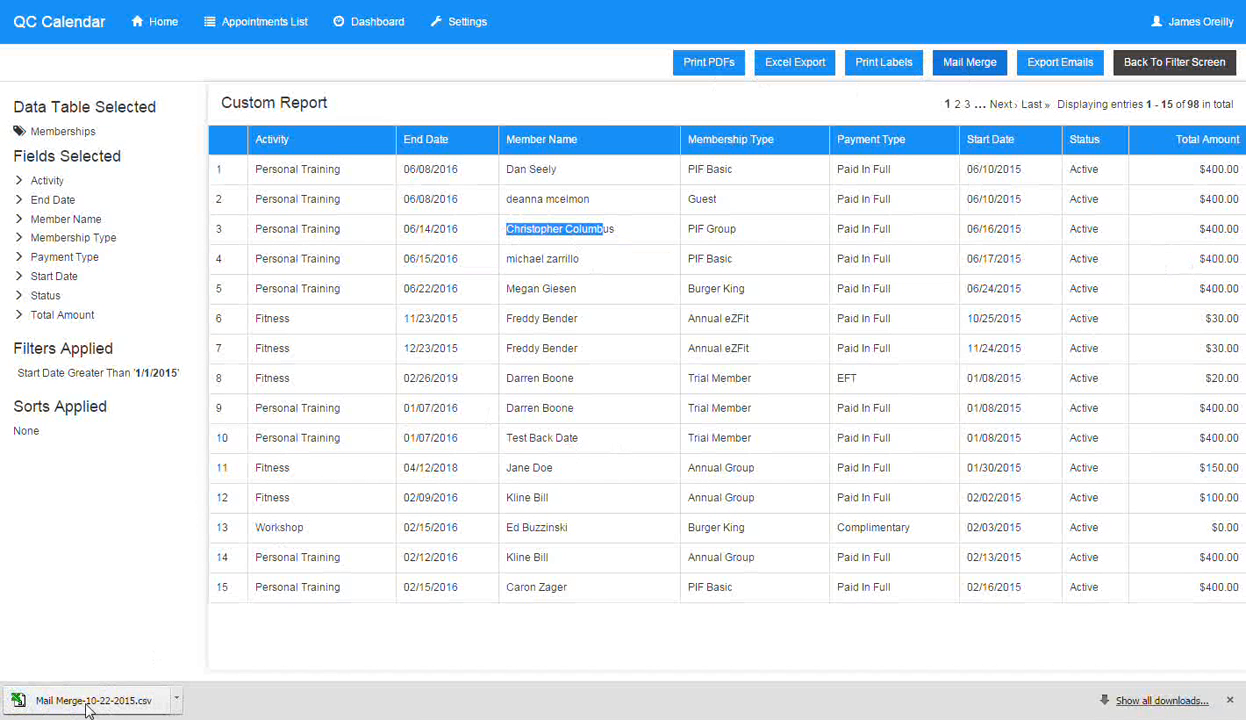
pyautogui.click(86, 703)
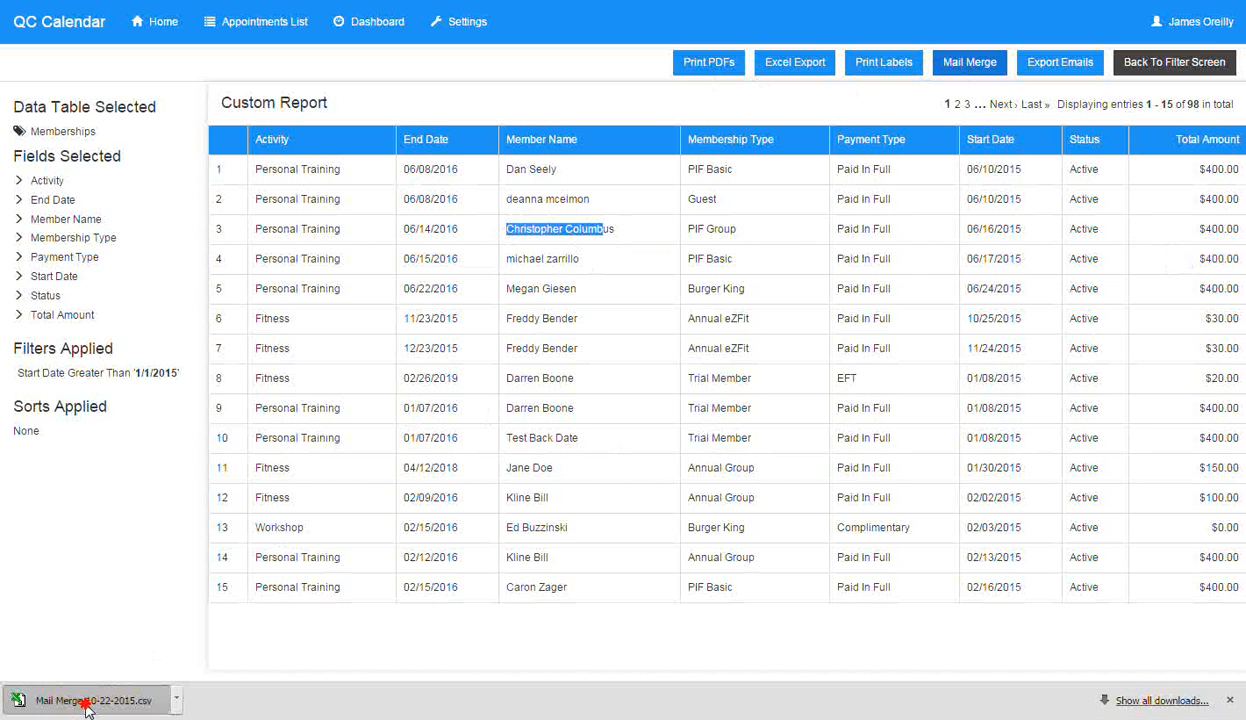
pyautogui.click(88, 706)
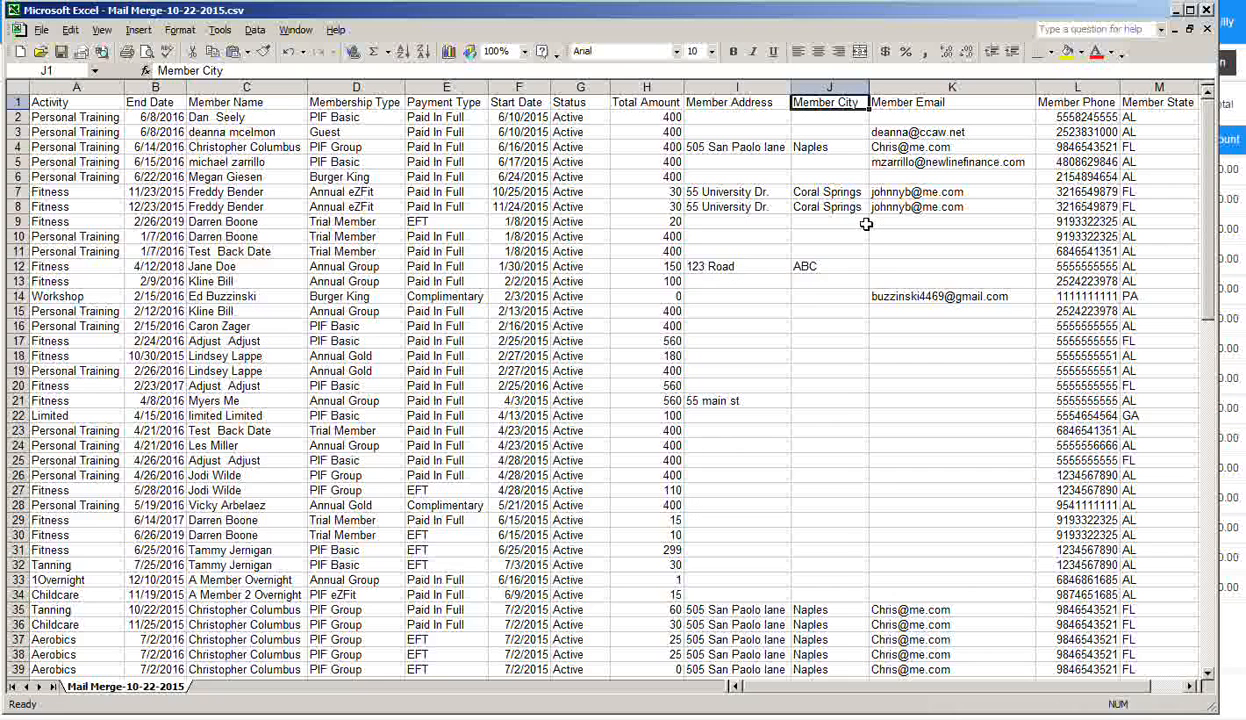
pyautogui.click(1130, 104)
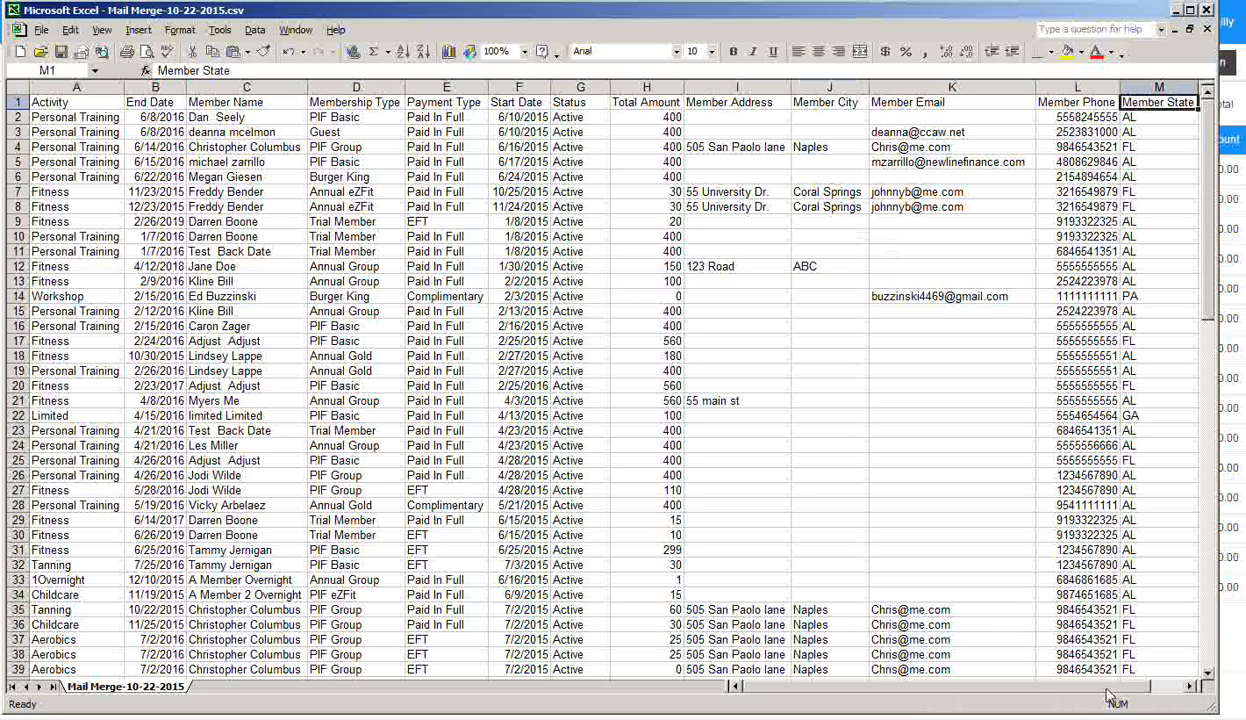
pyautogui.click(76, 221)
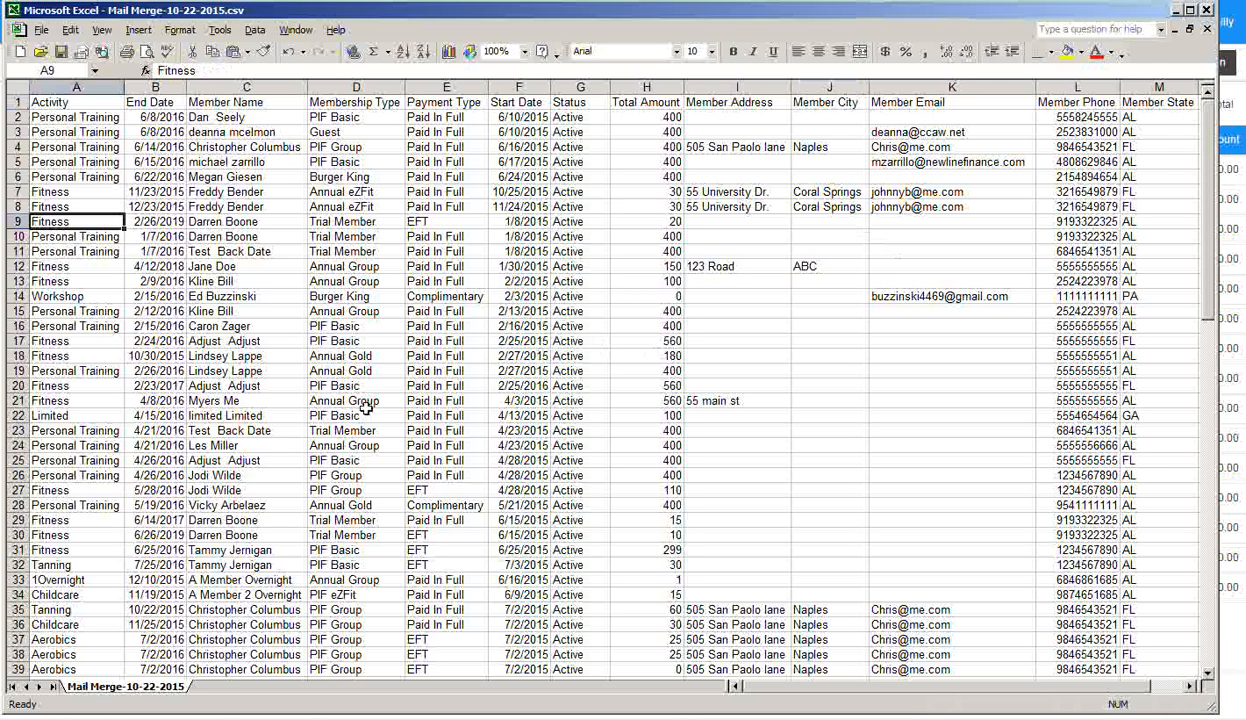
pyautogui.click(335, 490)
pyautogui.click(256, 520)
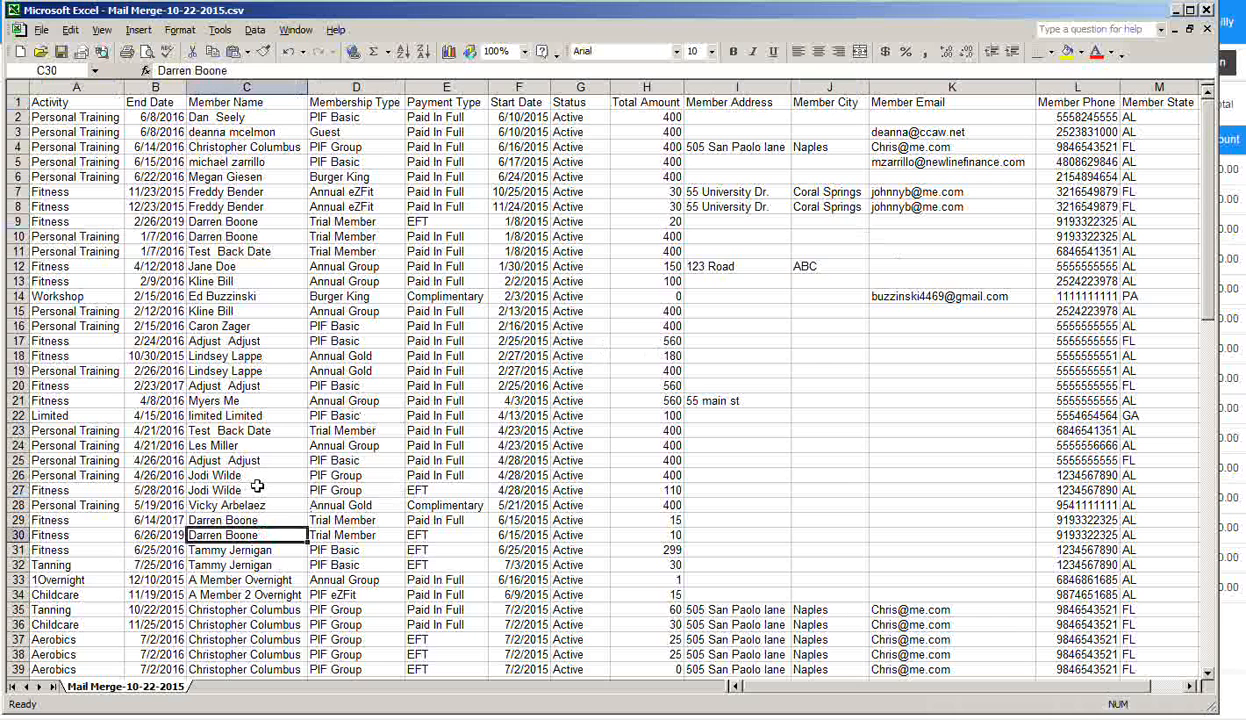
# Look over the Member Name column of the mail merge spreadsheet and put the Excel window away.
pyautogui.click(252, 488)
pyautogui.click(270, 549)
pyautogui.click(258, 460)
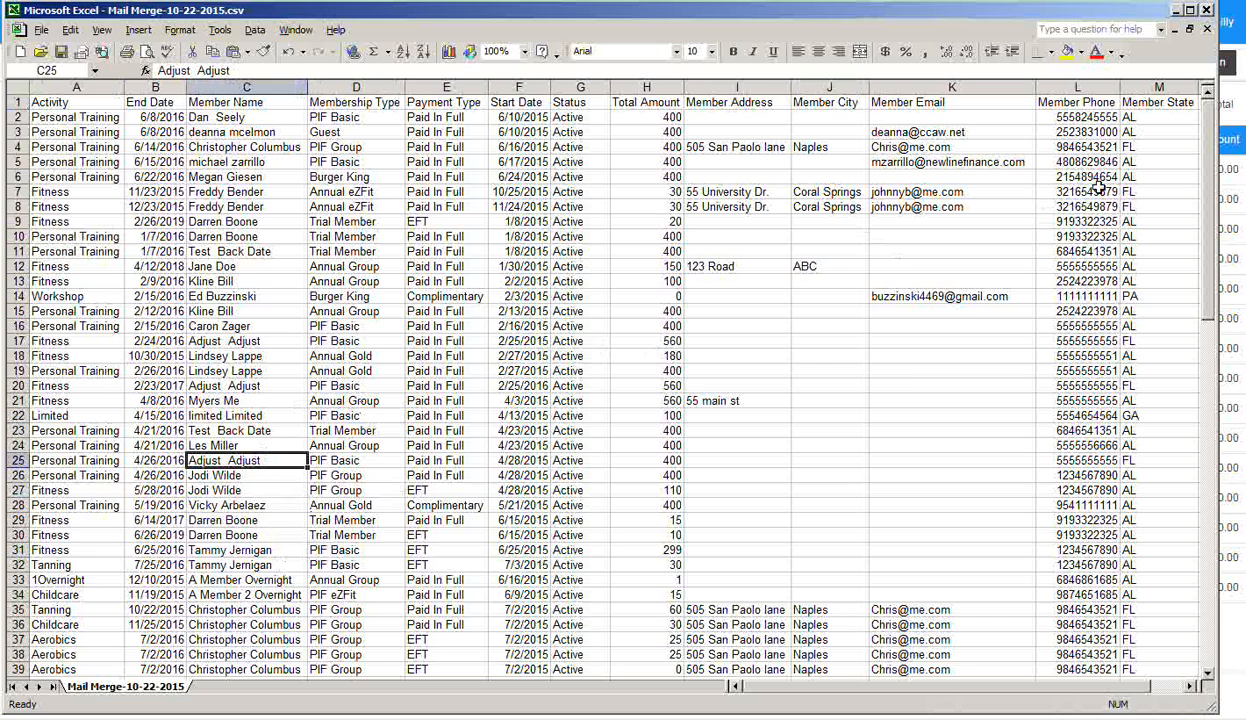
pyautogui.click(1178, 10)
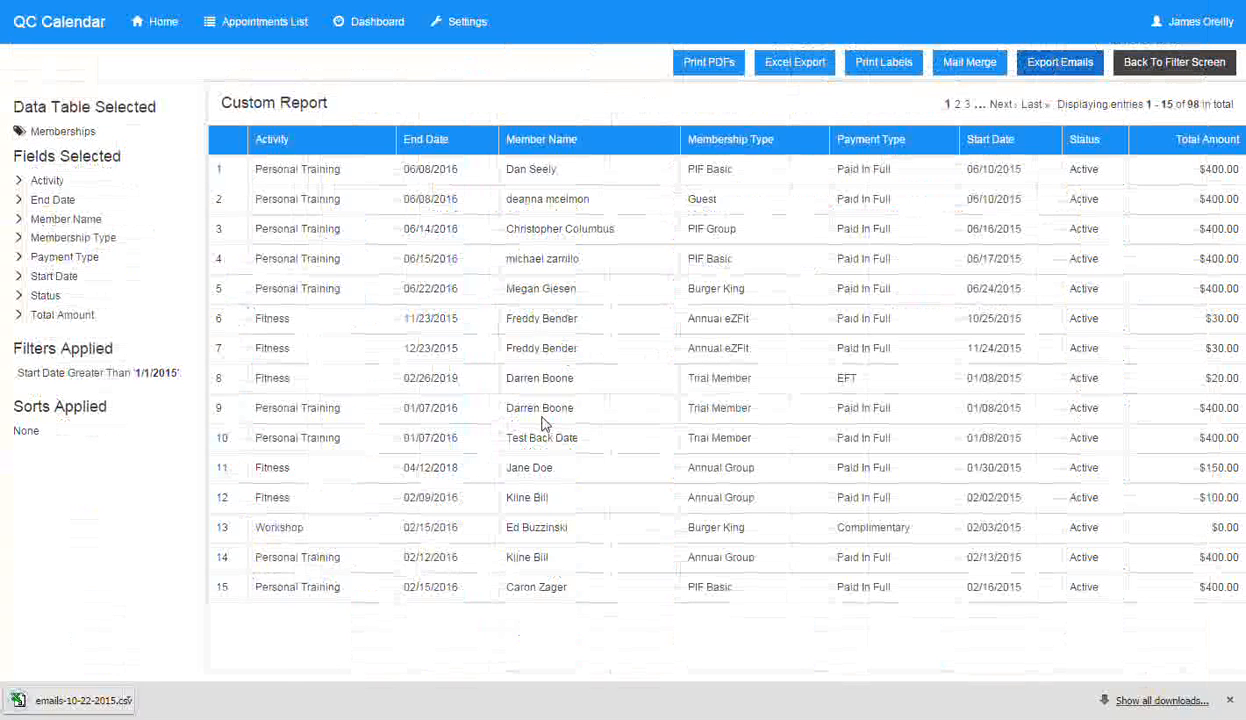
# Export the report's member emails, review the downloaded emails-10-22-2015.csv in Excel, and close it without saving.
pyautogui.click(96, 706)
pyautogui.click(165, 307)
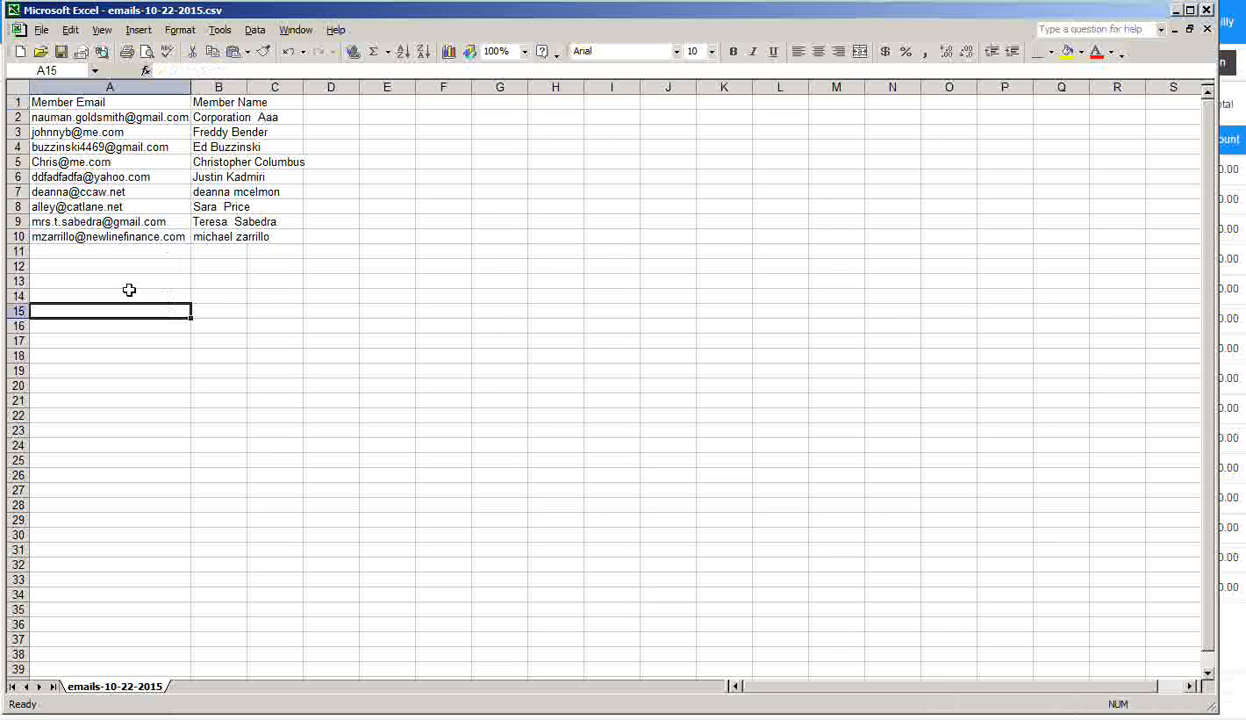
pyautogui.click(268, 327)
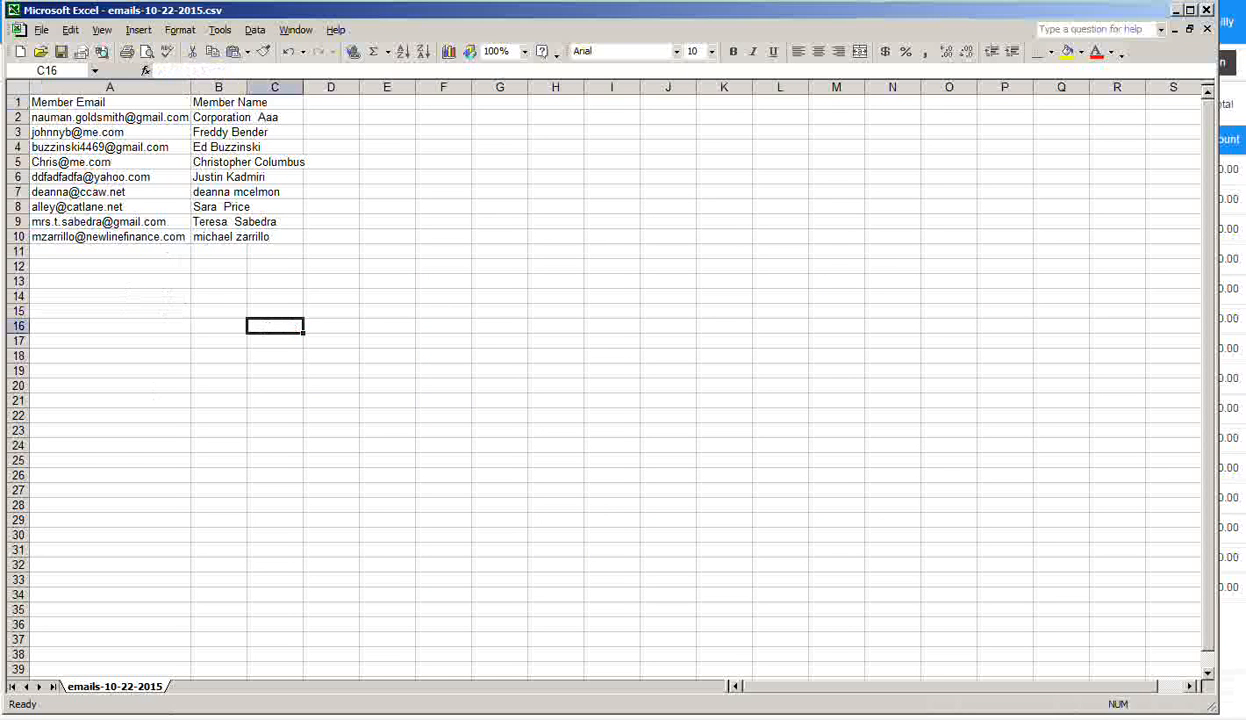
pyautogui.click(1207, 10)
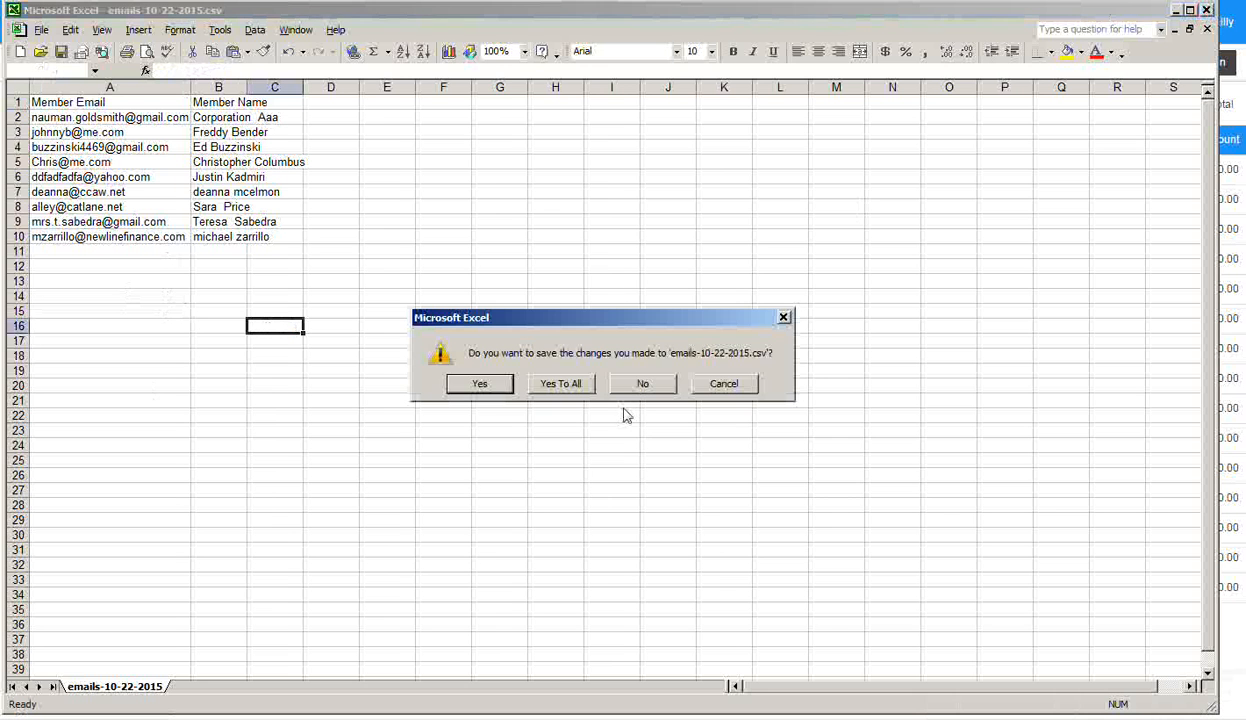
pyautogui.click(640, 386)
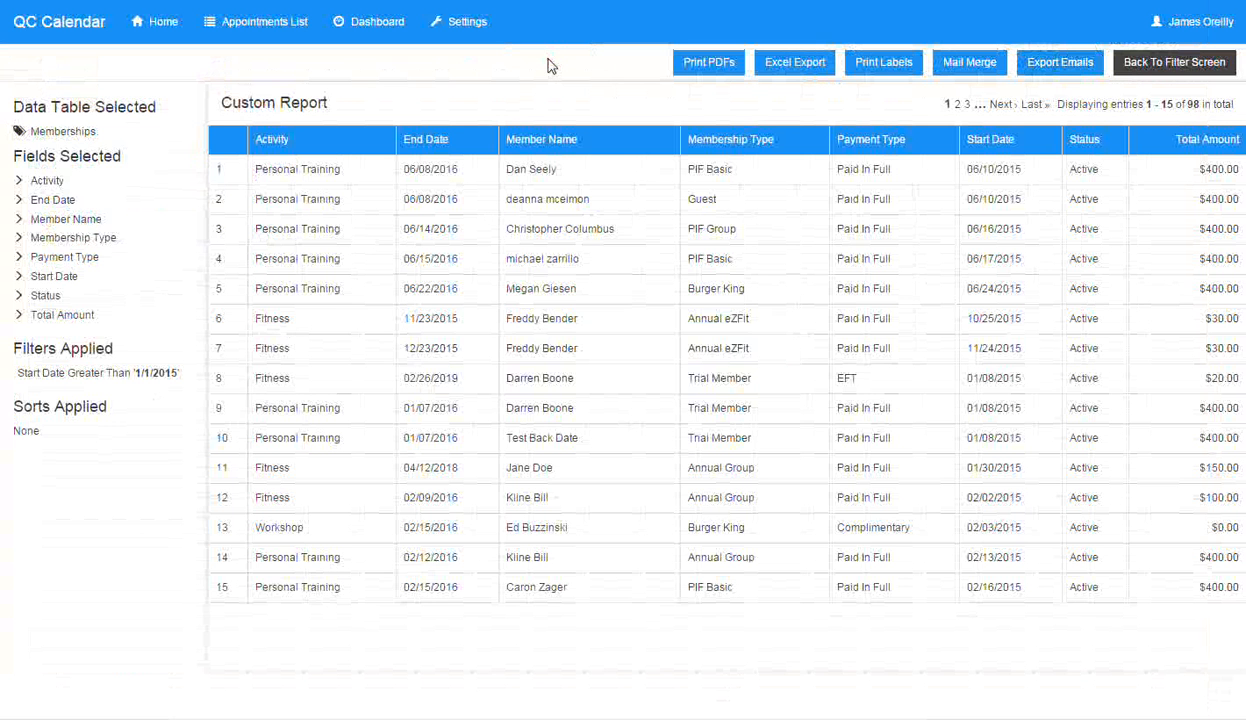
# Return to the report filter screen and try to add a sort option with no fields selected.
pyautogui.click(1120, 64)
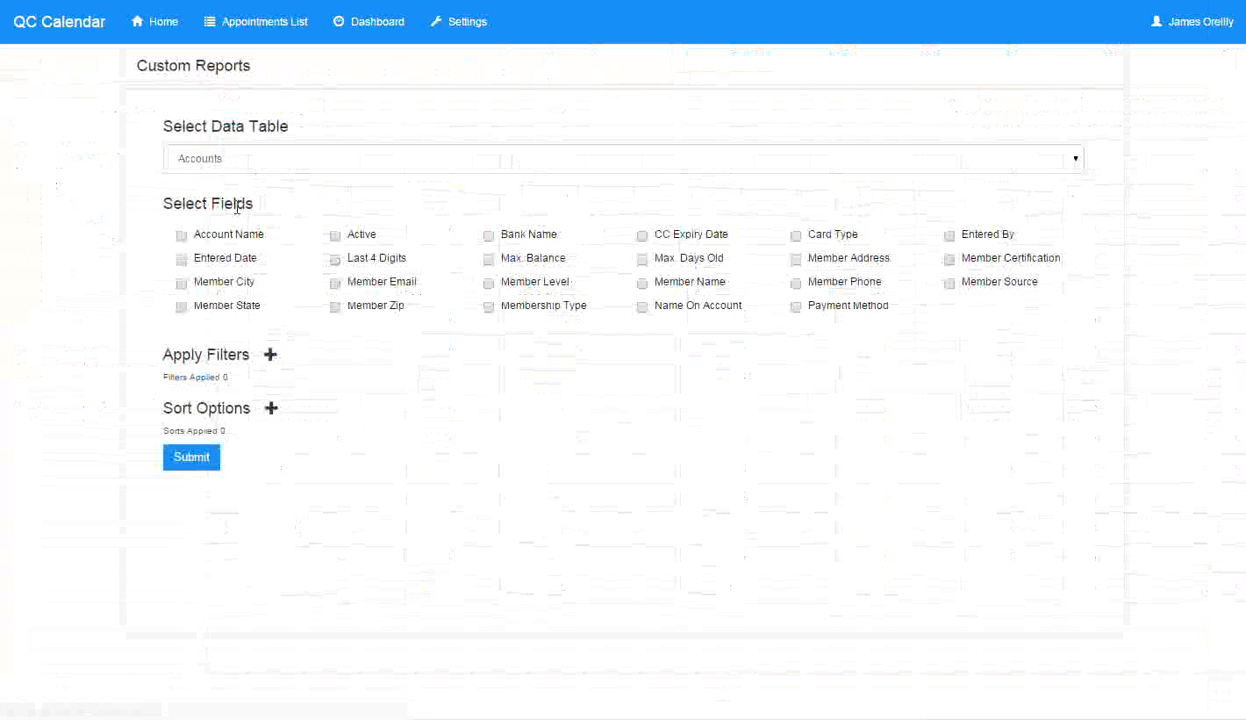
pyautogui.click(254, 161)
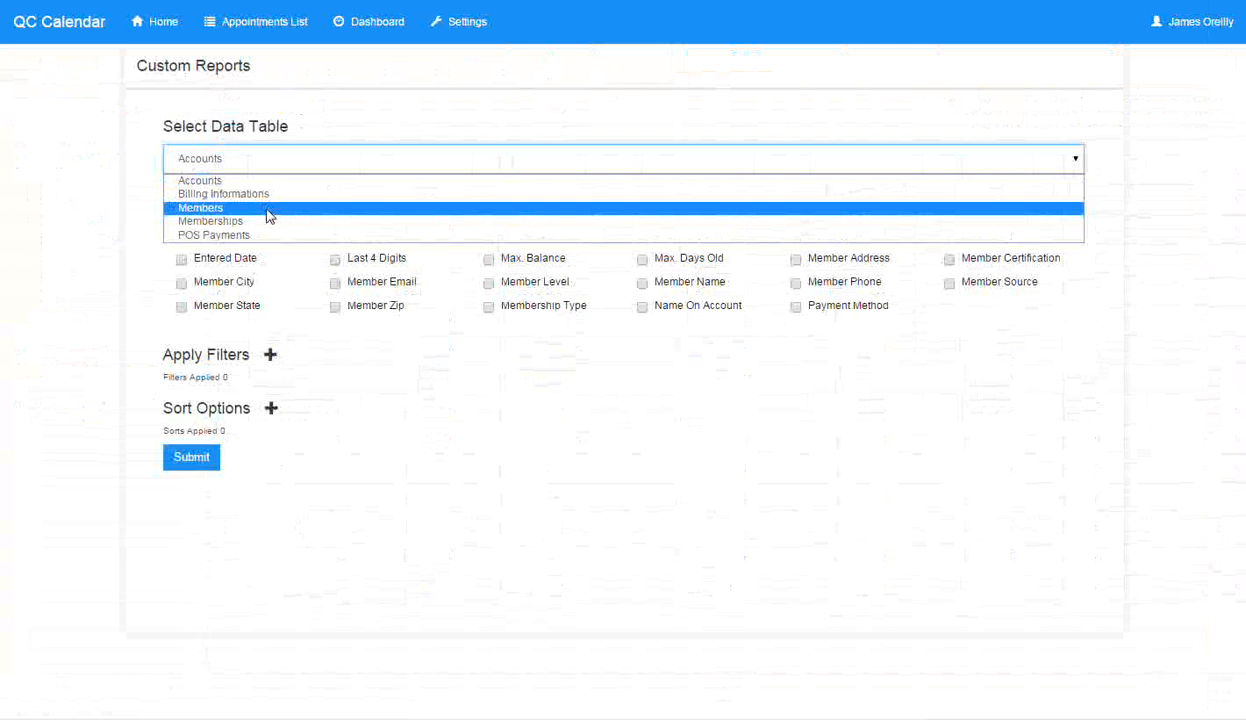
pyautogui.click(383, 415)
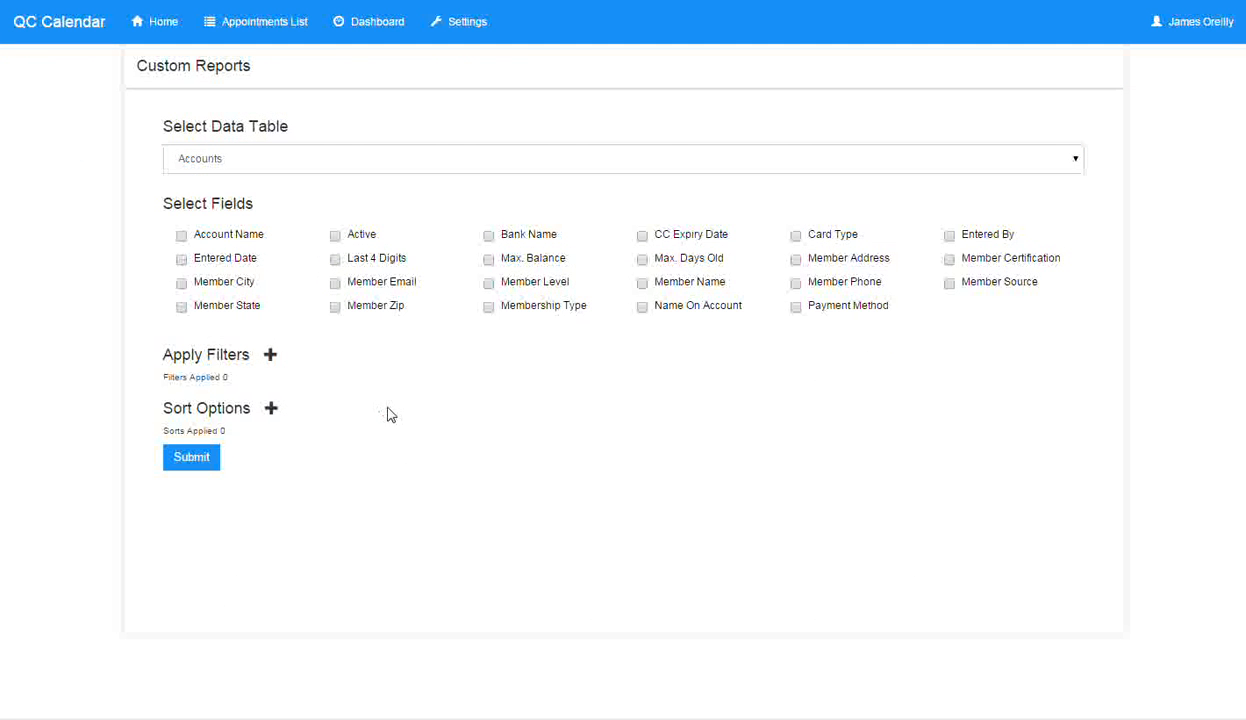
pyautogui.click(271, 410)
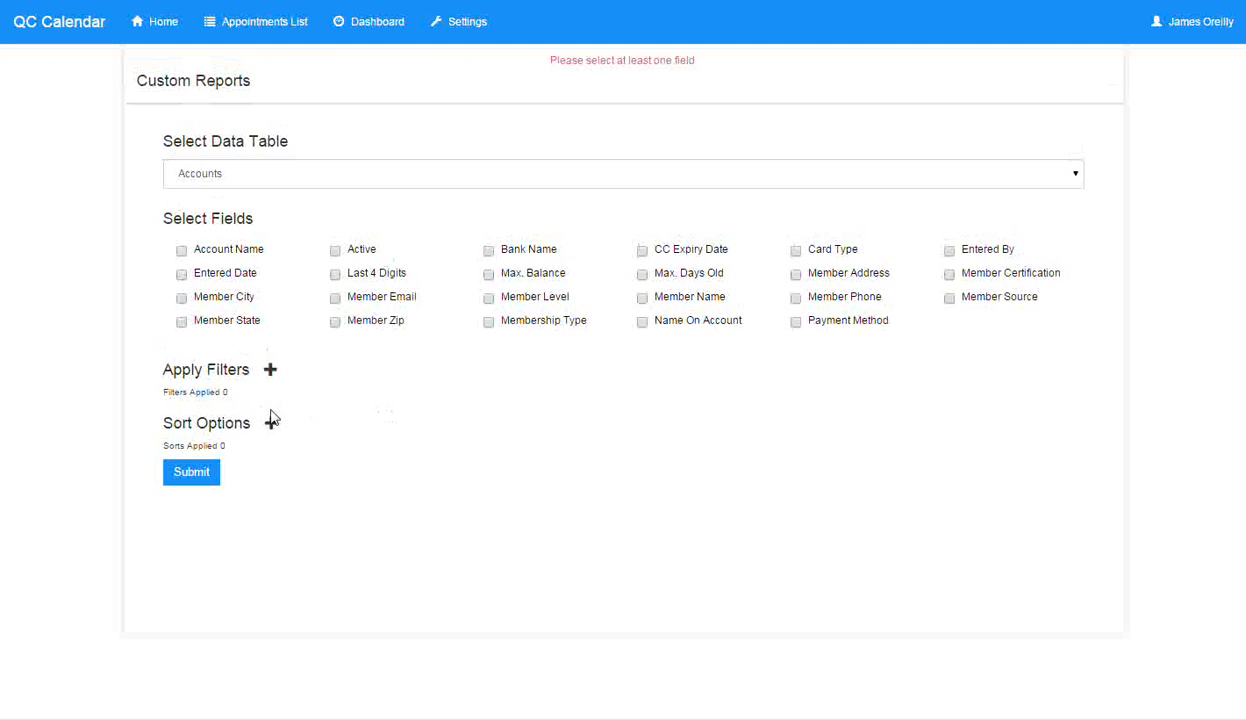
# Choose the Members data table and include the Date Of Birth, Member Name and Member # fields.
pyautogui.click(199, 175)
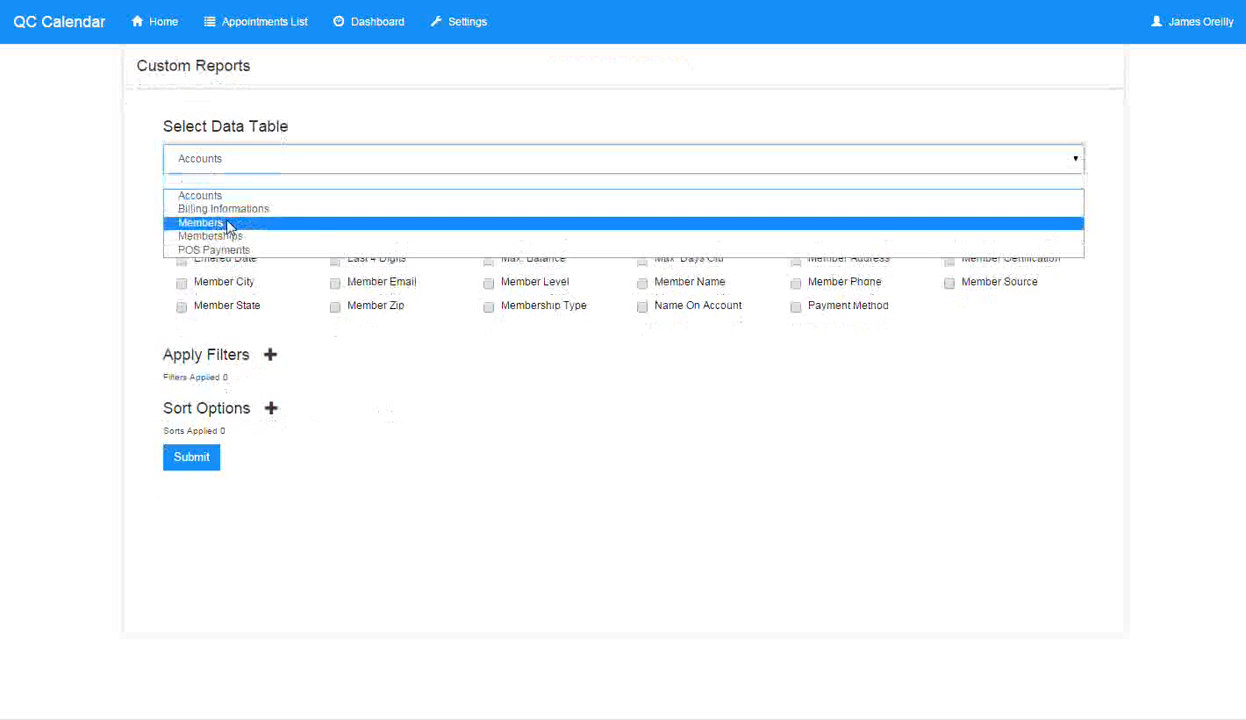
pyautogui.click(228, 224)
pyautogui.click(181, 259)
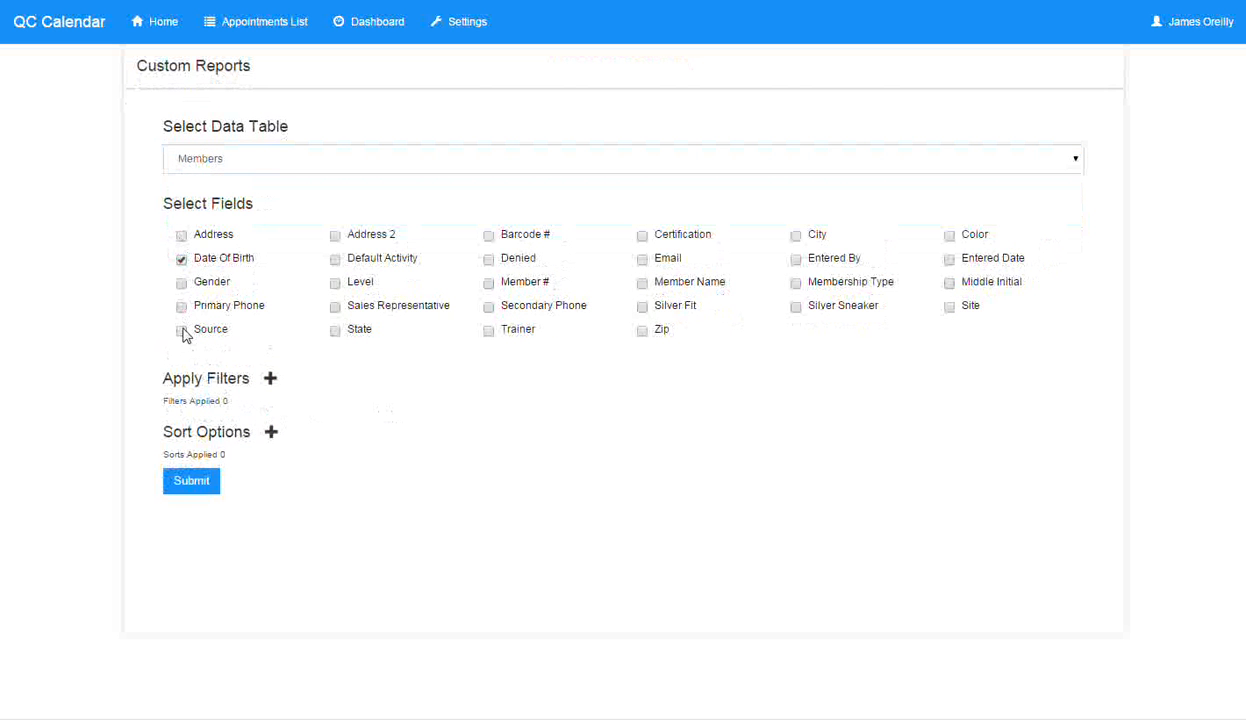
pyautogui.click(638, 284)
pyautogui.click(488, 283)
# Add a sort option on Member # and submit the Members report.
pyautogui.click(271, 434)
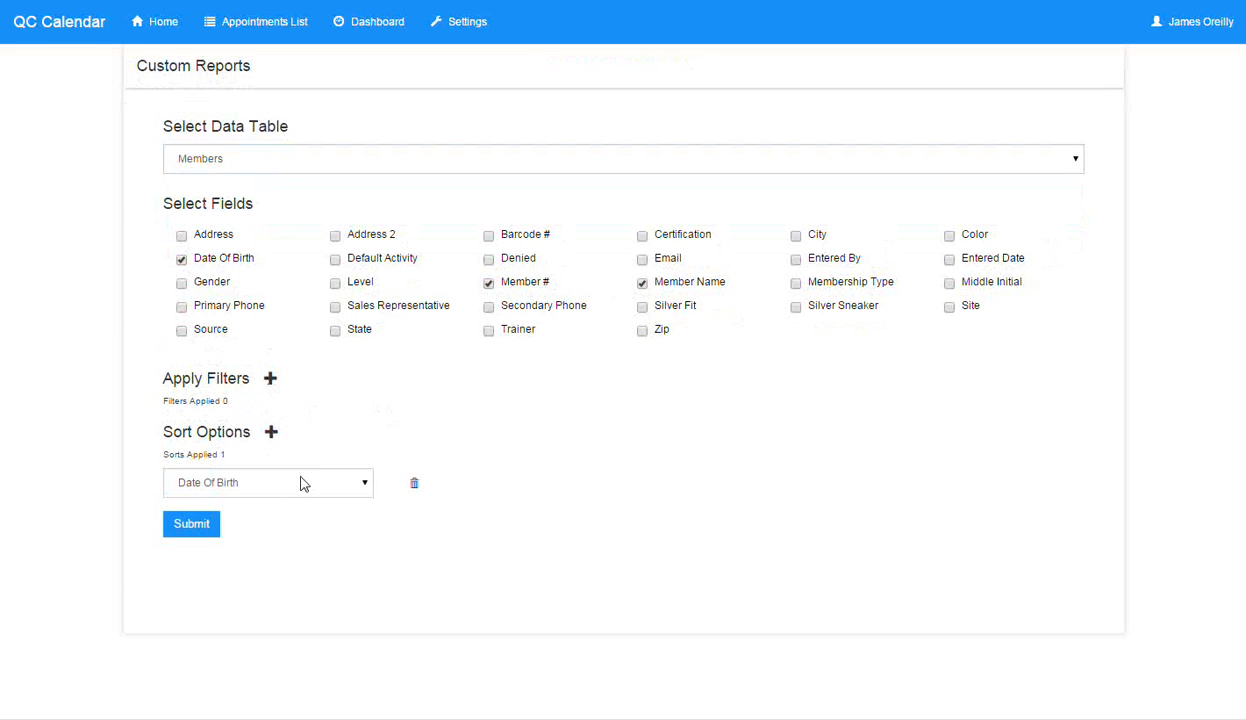
pyautogui.click(363, 488)
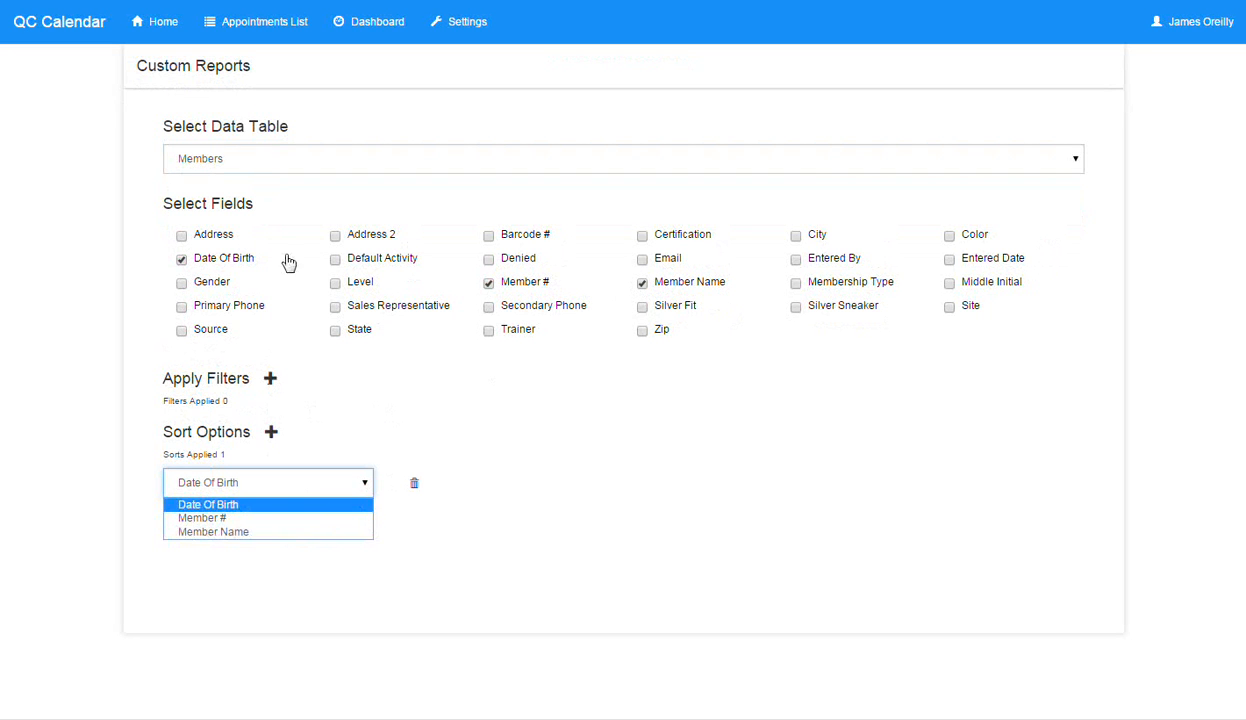
pyautogui.click(420, 393)
pyautogui.click(246, 480)
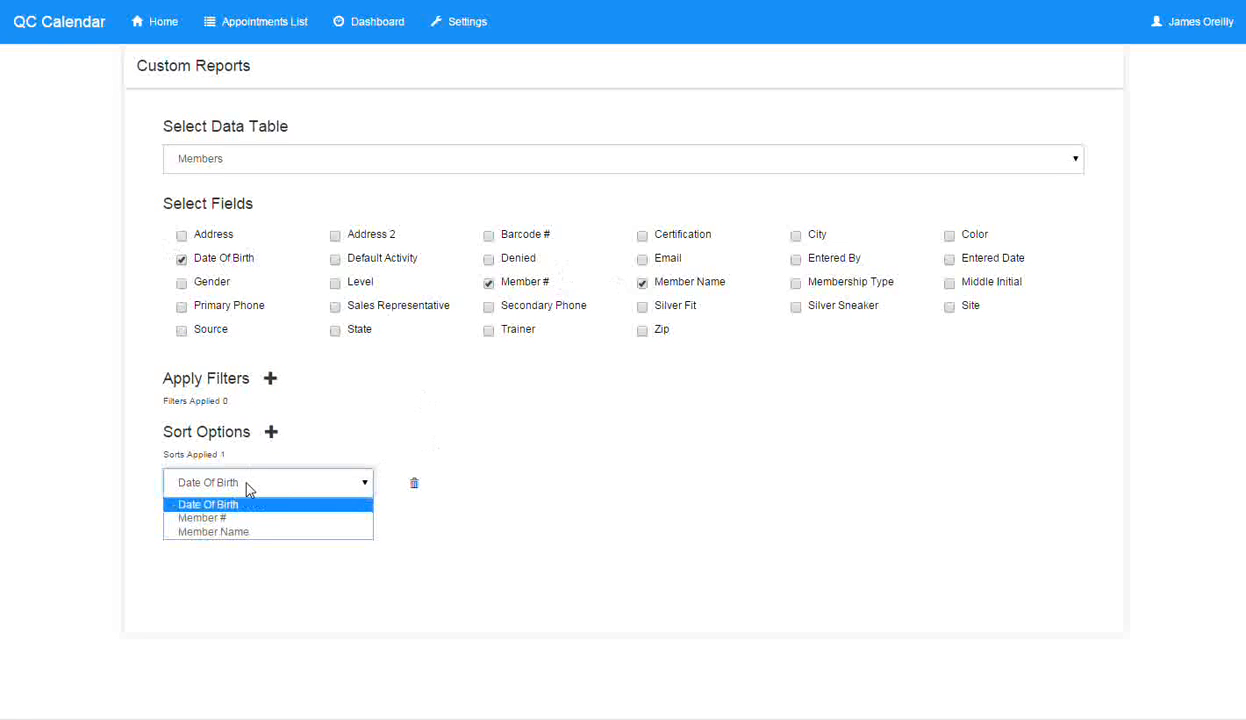
pyautogui.click(336, 428)
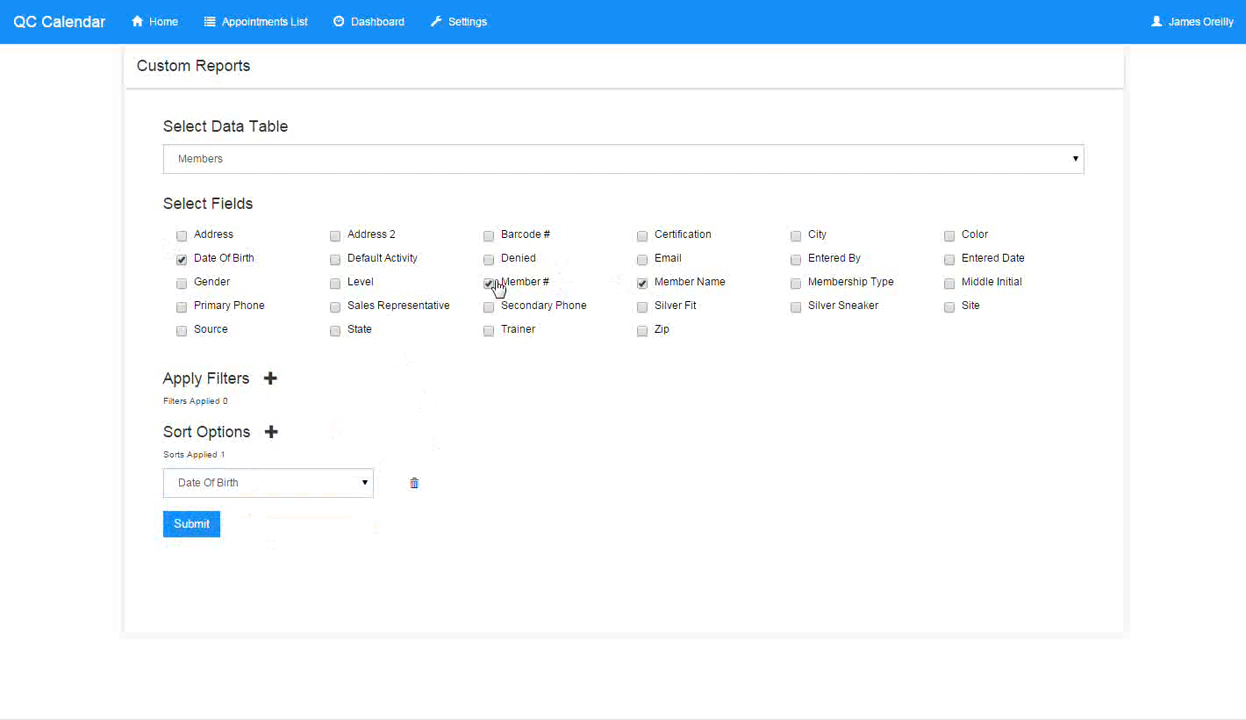
pyautogui.click(300, 483)
pyautogui.click(266, 518)
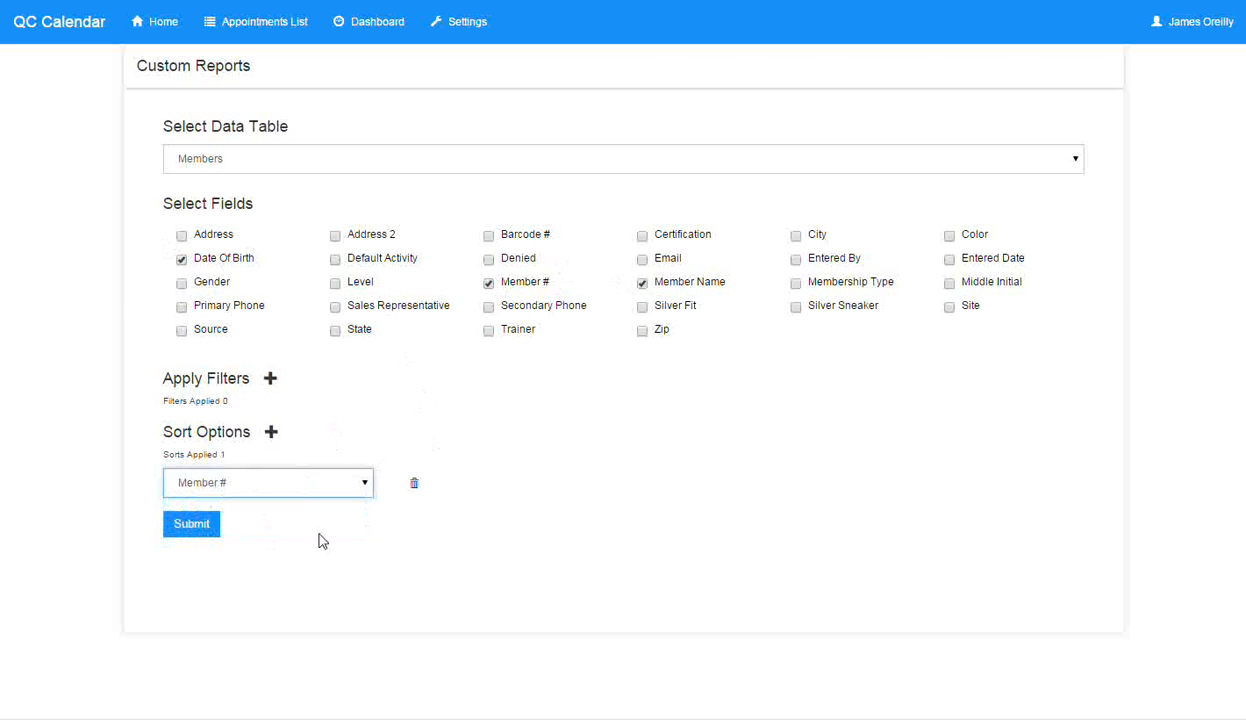
pyautogui.click(184, 524)
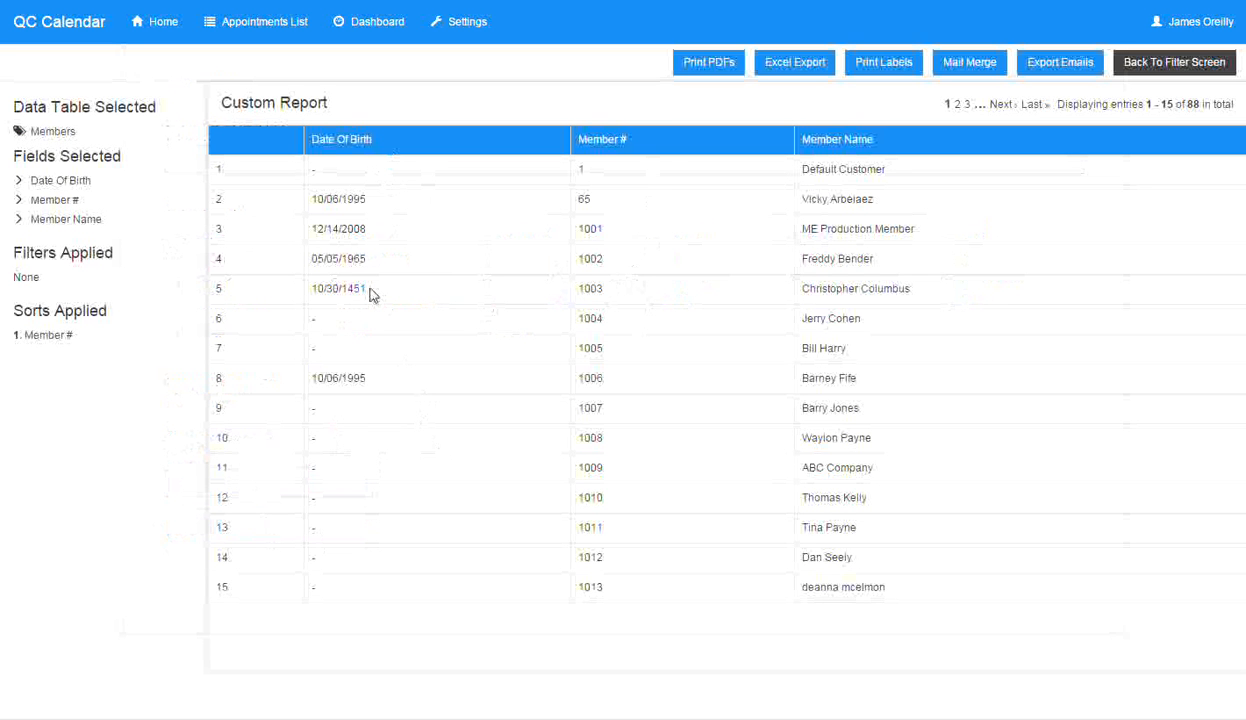
# Examine the Date Of Birth values and the order of the Member # column in the report.
pyautogui.moveTo(366, 288); pyautogui.dragTo(340, 288)
pyautogui.click(340, 288)
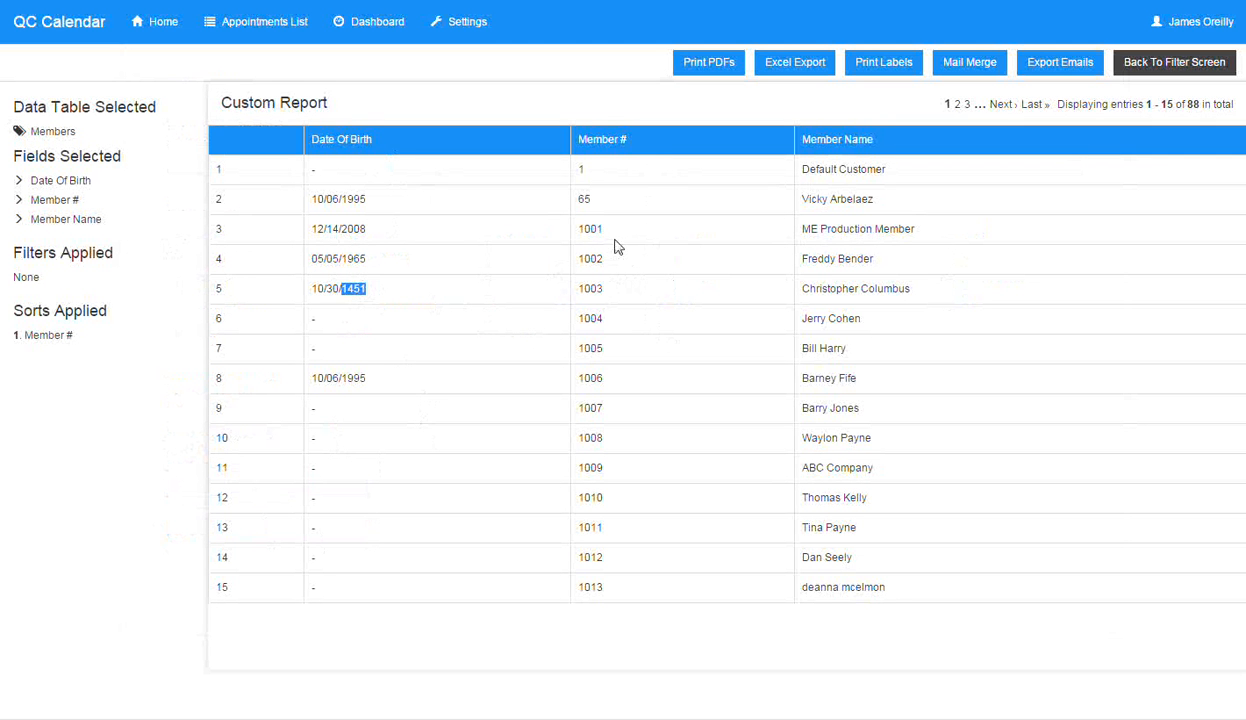
pyautogui.moveTo(590, 258); pyautogui.dragTo(597, 290)
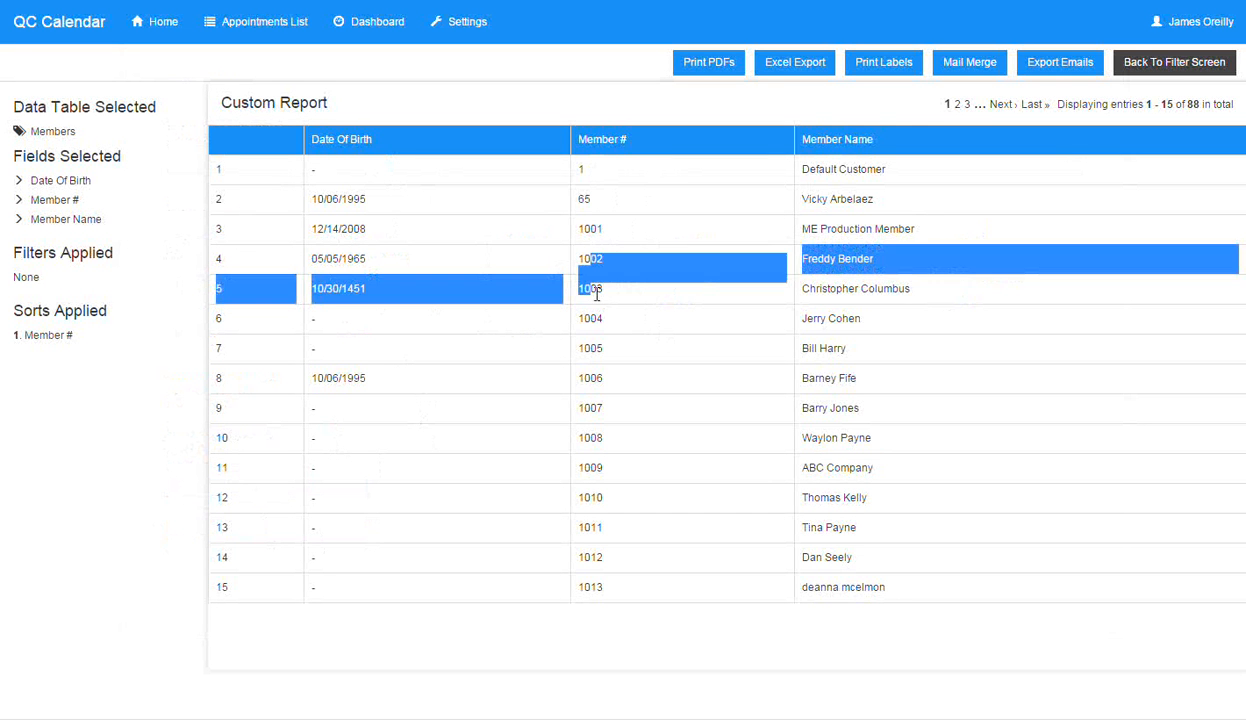
pyautogui.moveTo(597, 408); pyautogui.dragTo(600, 440)
pyautogui.doubleClick(590, 467)
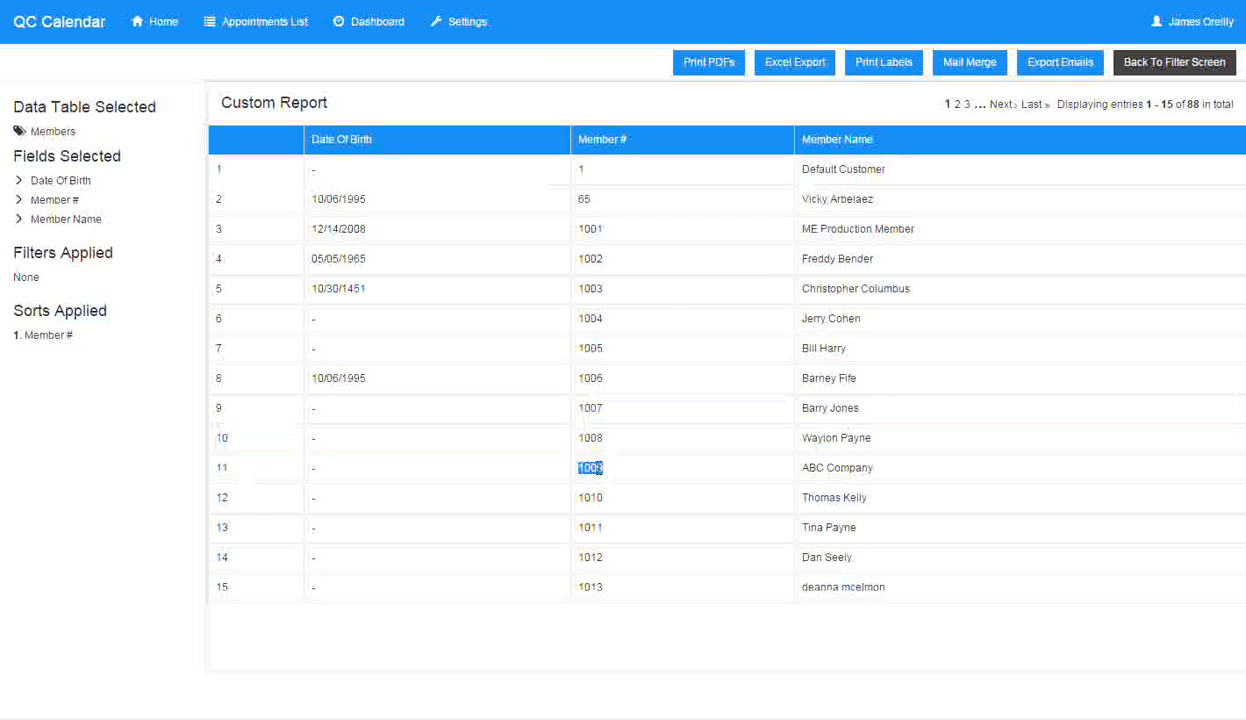
pyautogui.click(590, 467)
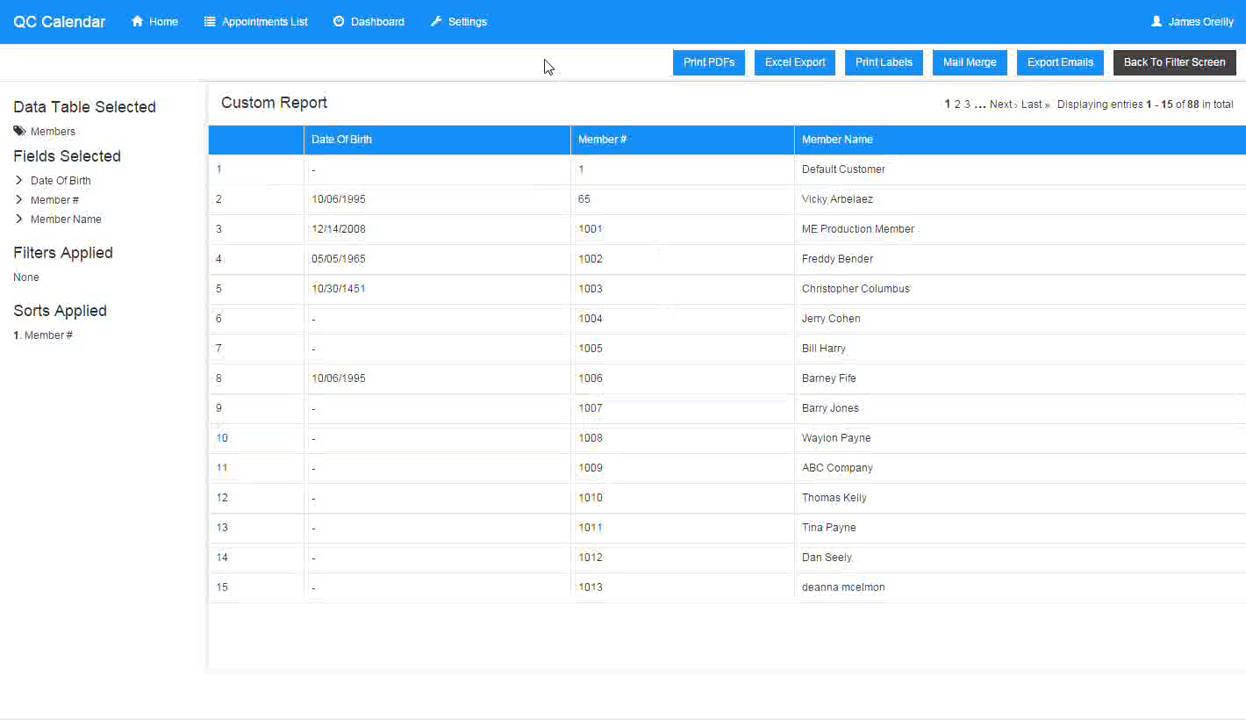